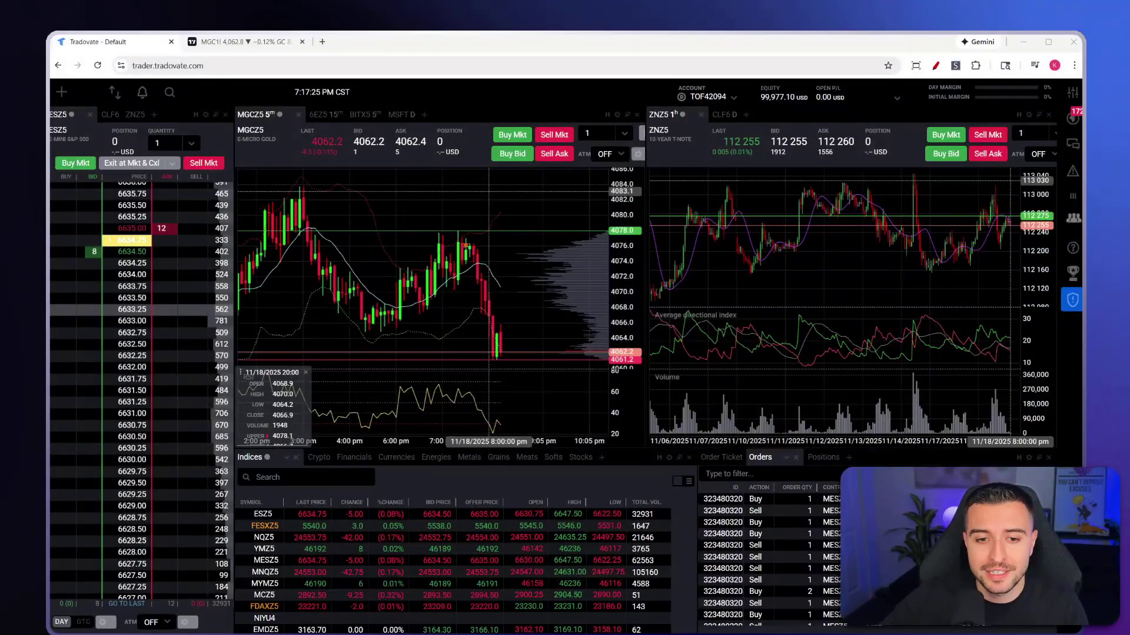
Open the Tradovate account settings and check the Add-Ons page for the TradingView add-on
click(432, 243)
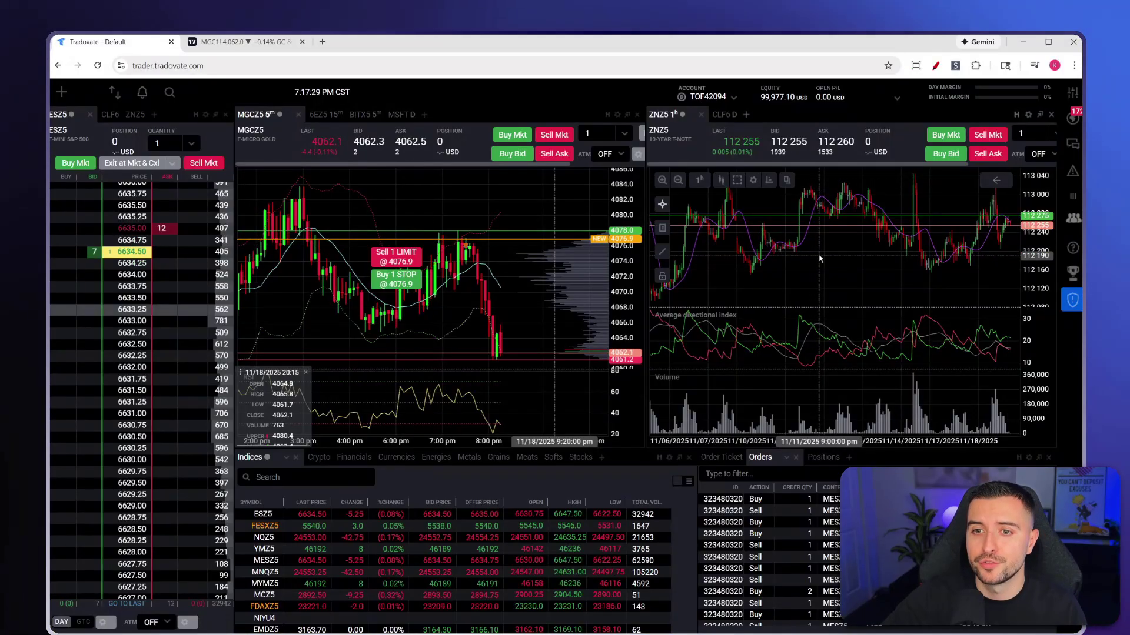
click(1075, 100)
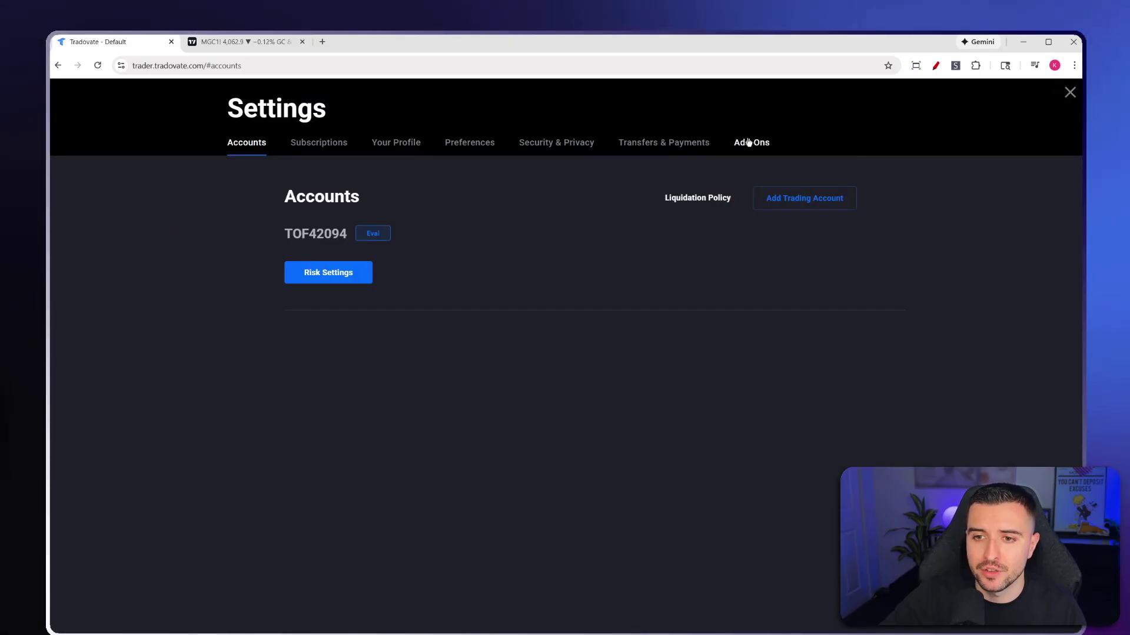
click(750, 144)
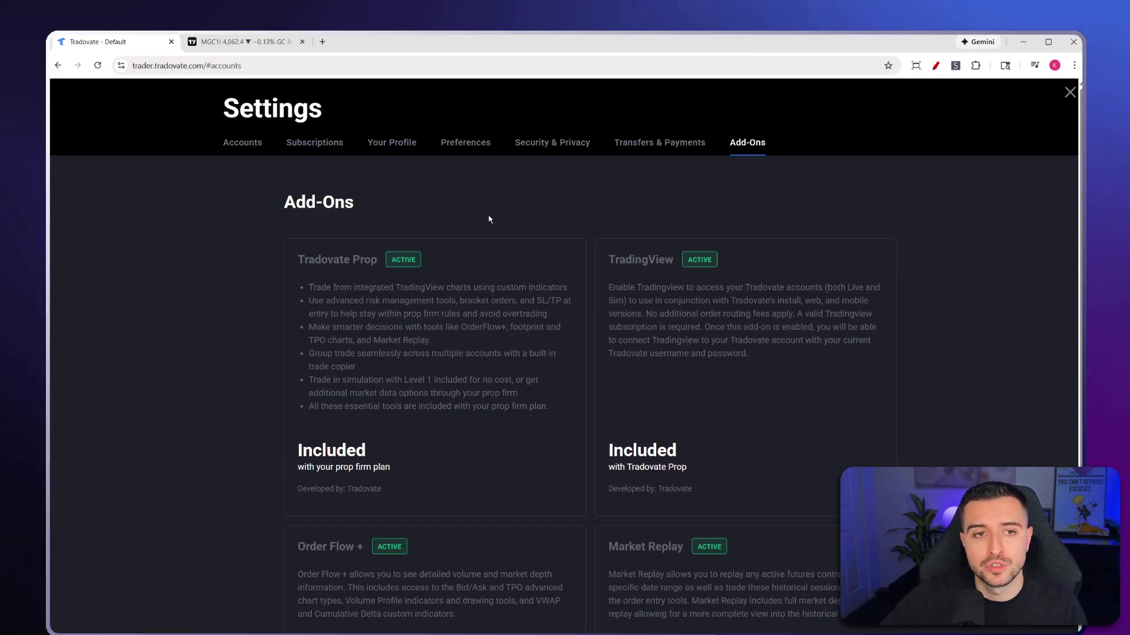
Switch to the TradingView chart and connect Tradovate as the broker from the list of trusted brokers
click(245, 40)
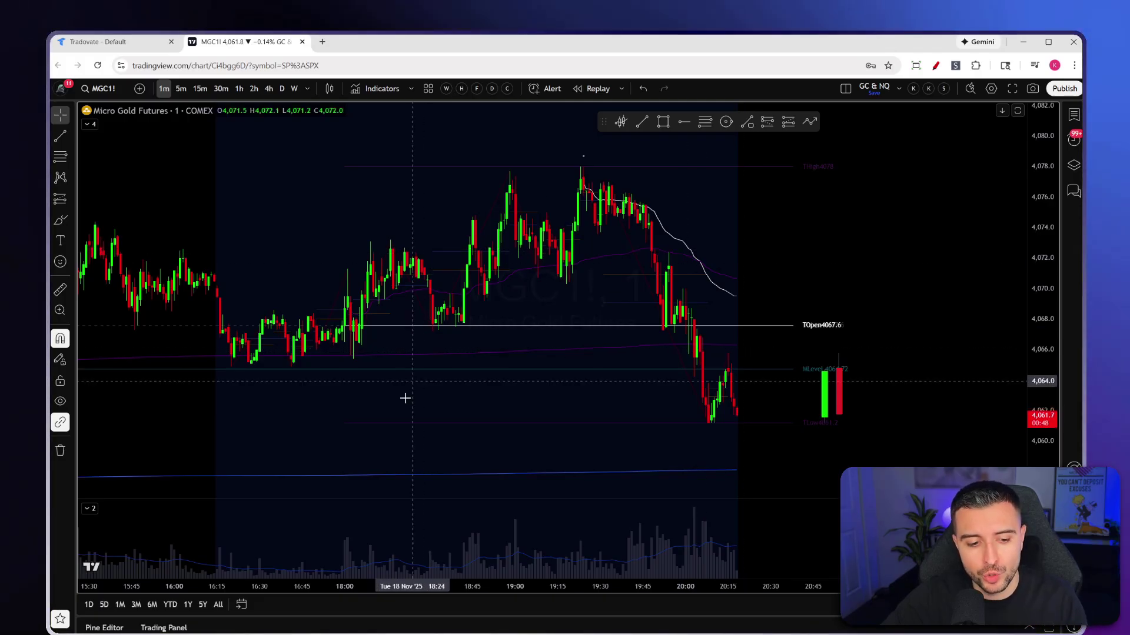
click(164, 627)
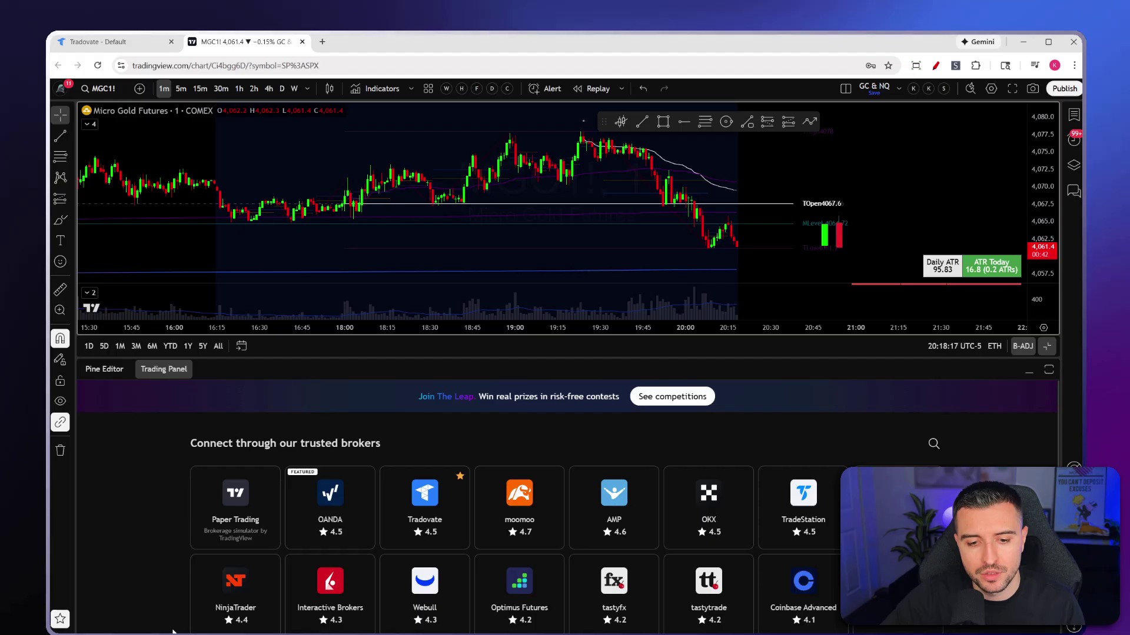
scroll(567, 600, down, 3)
scroll(588, 564, up, 3)
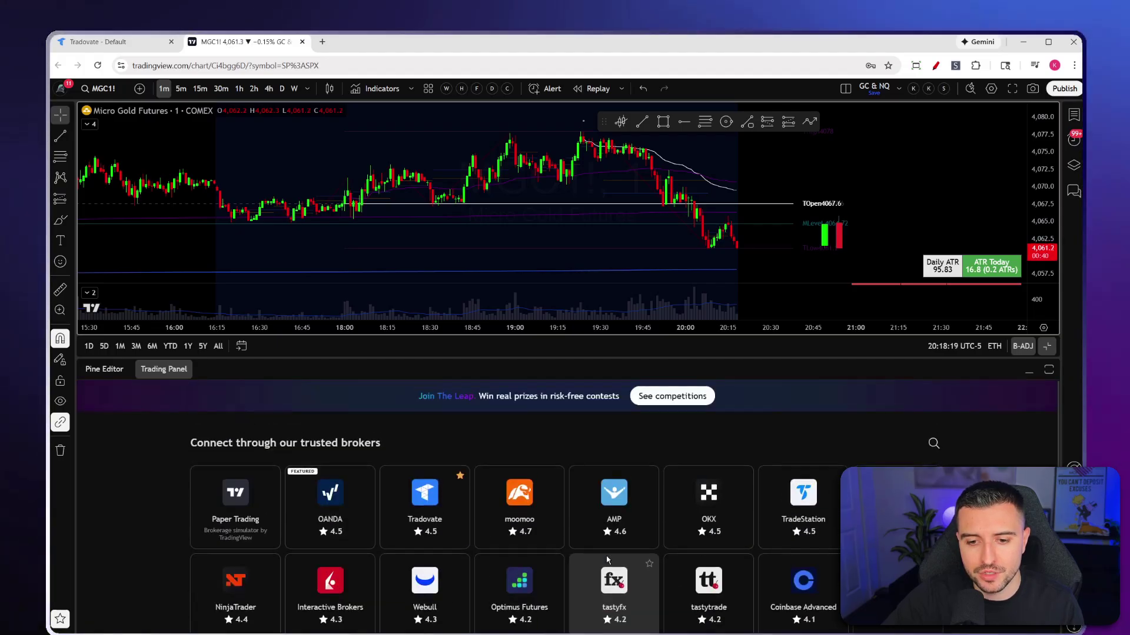
click(428, 510)
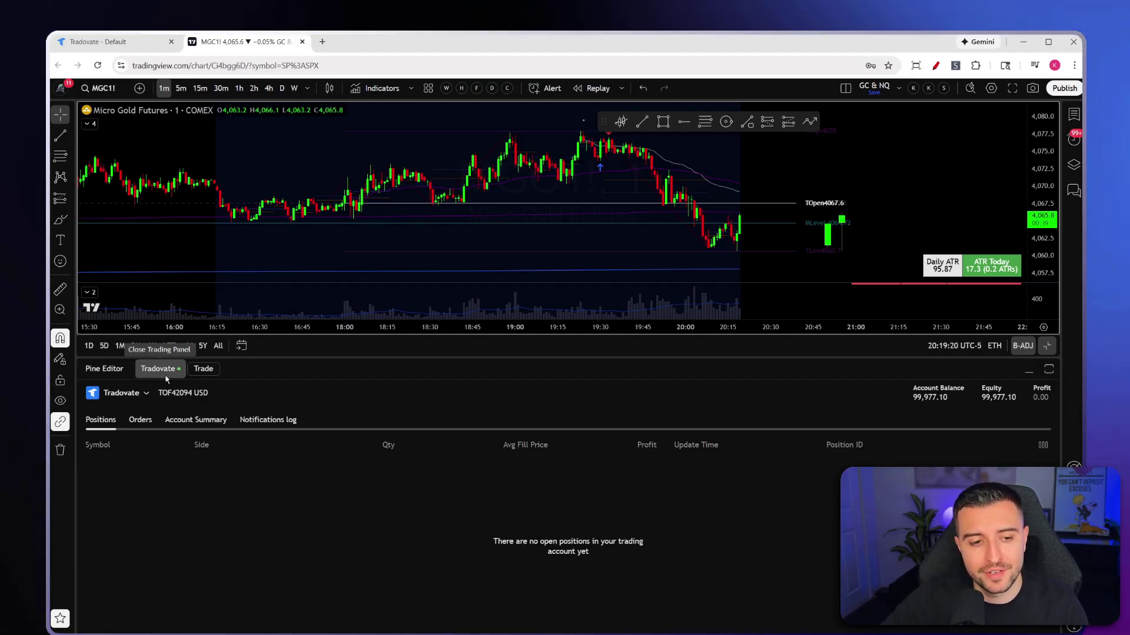
Open the MGCZ5 order ticket with the account panel collapsed, and choose the Market order type
click(204, 369)
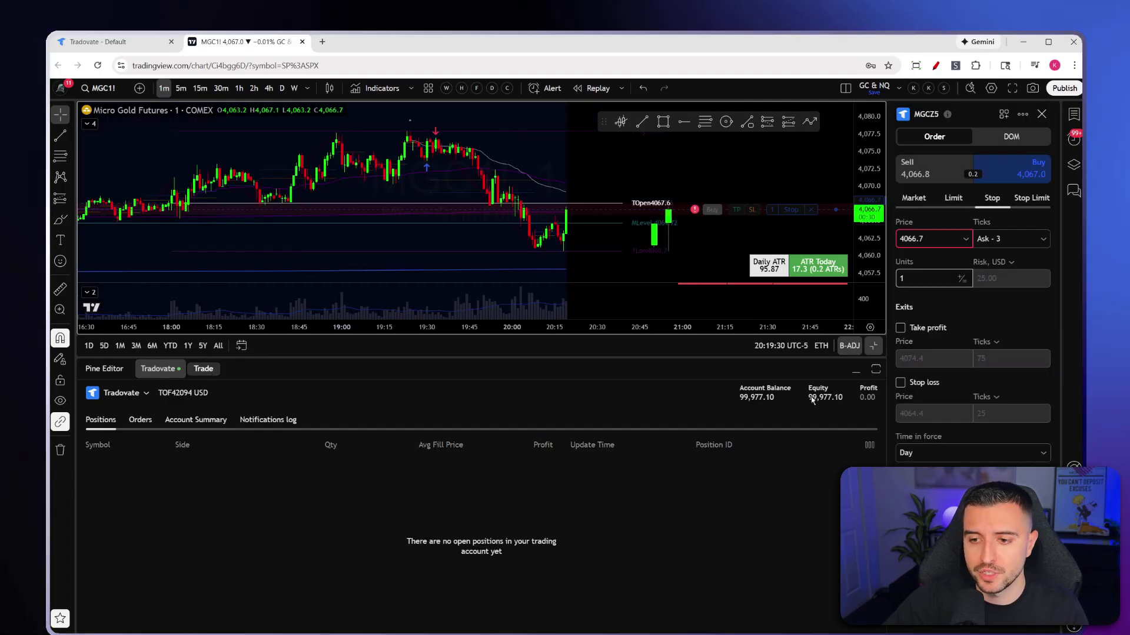
click(855, 369)
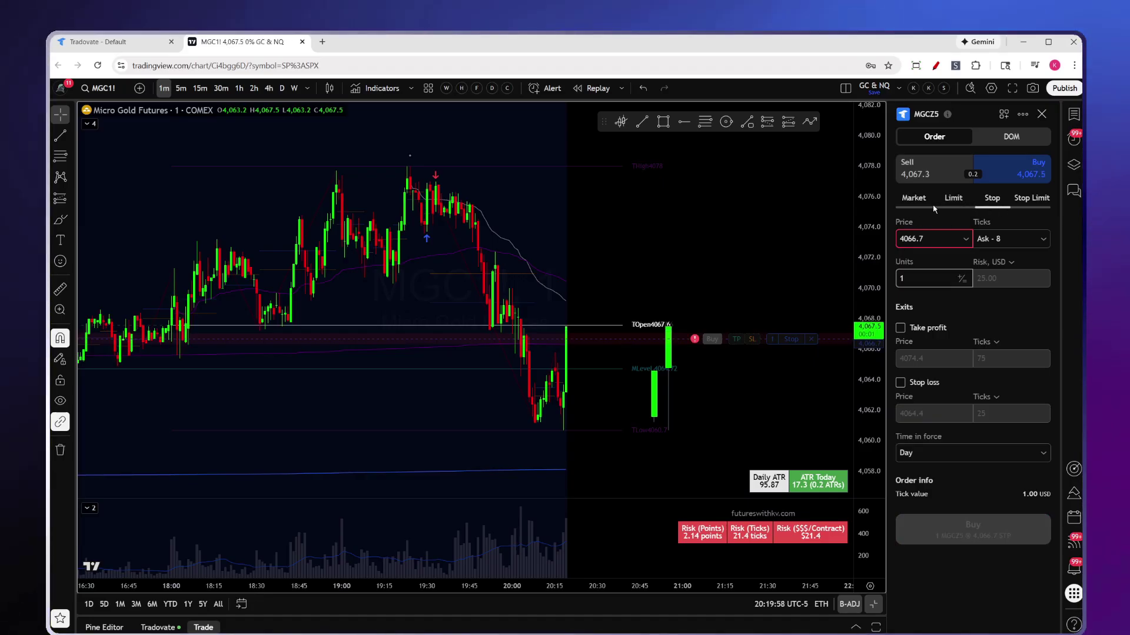
click(914, 199)
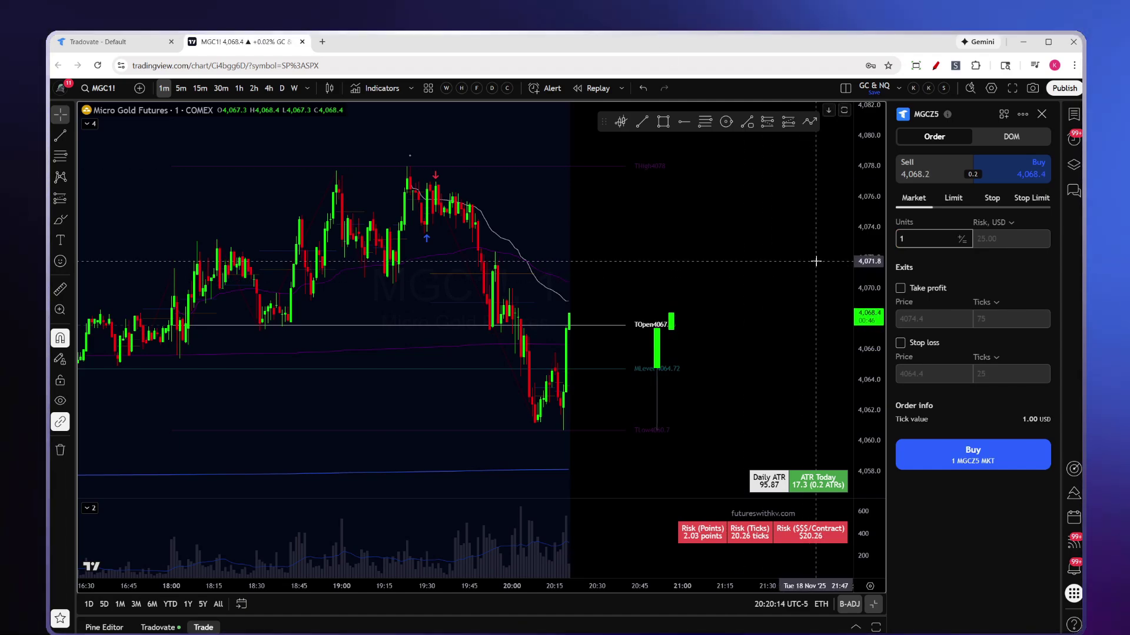
Examine the price settings of the Limit and Stop order types in the MGCZ5 order ticket
click(952, 200)
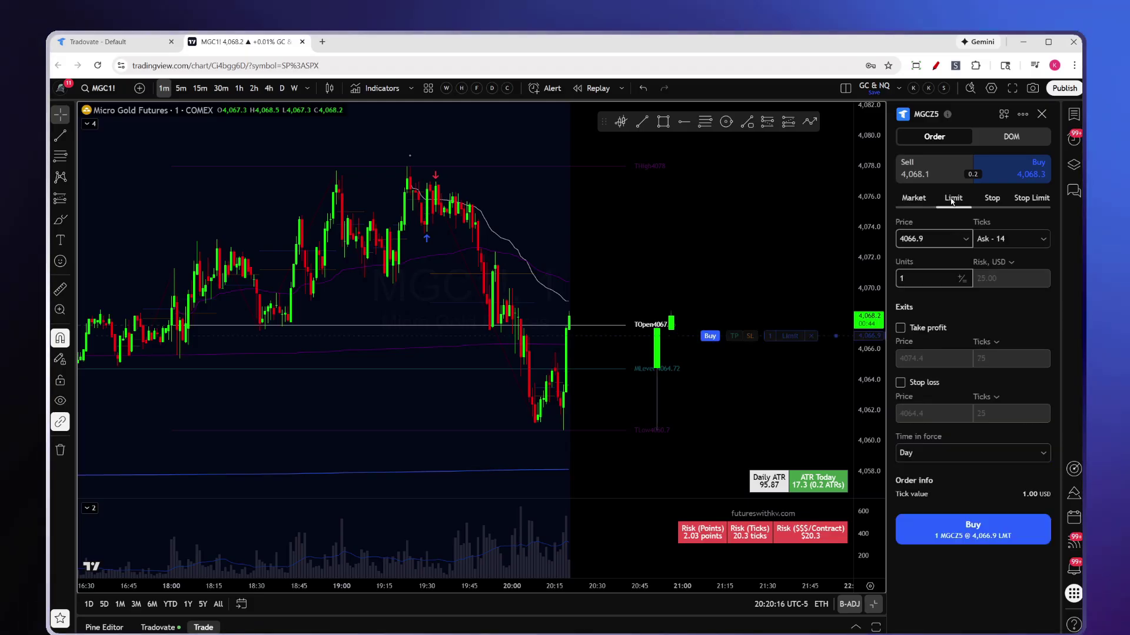
drag(931, 236, 903, 237)
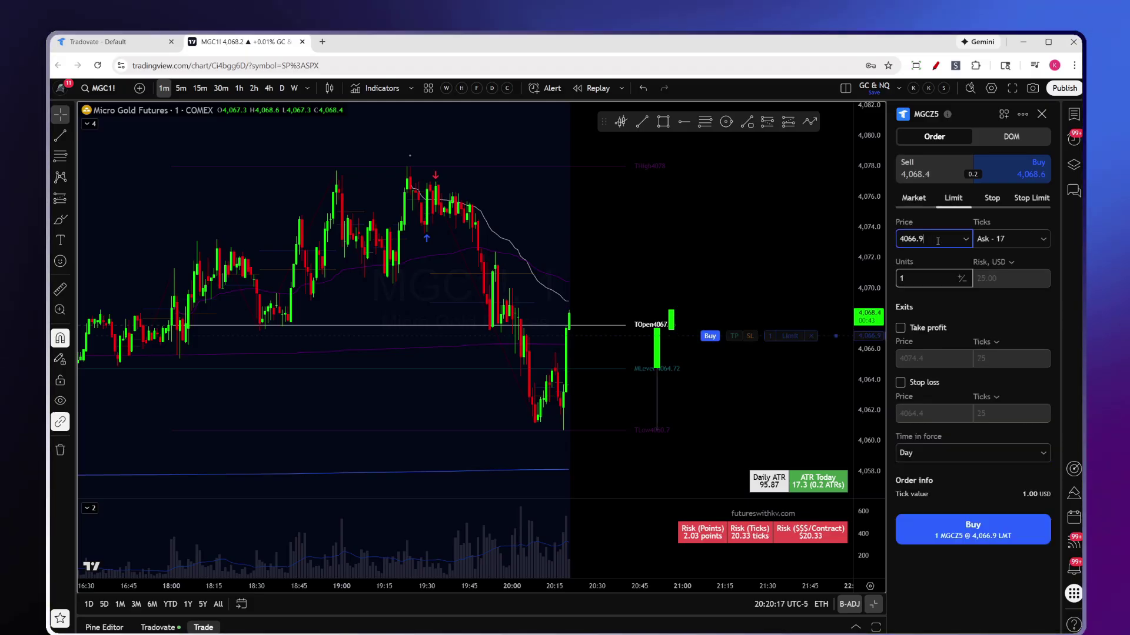
click(903, 237)
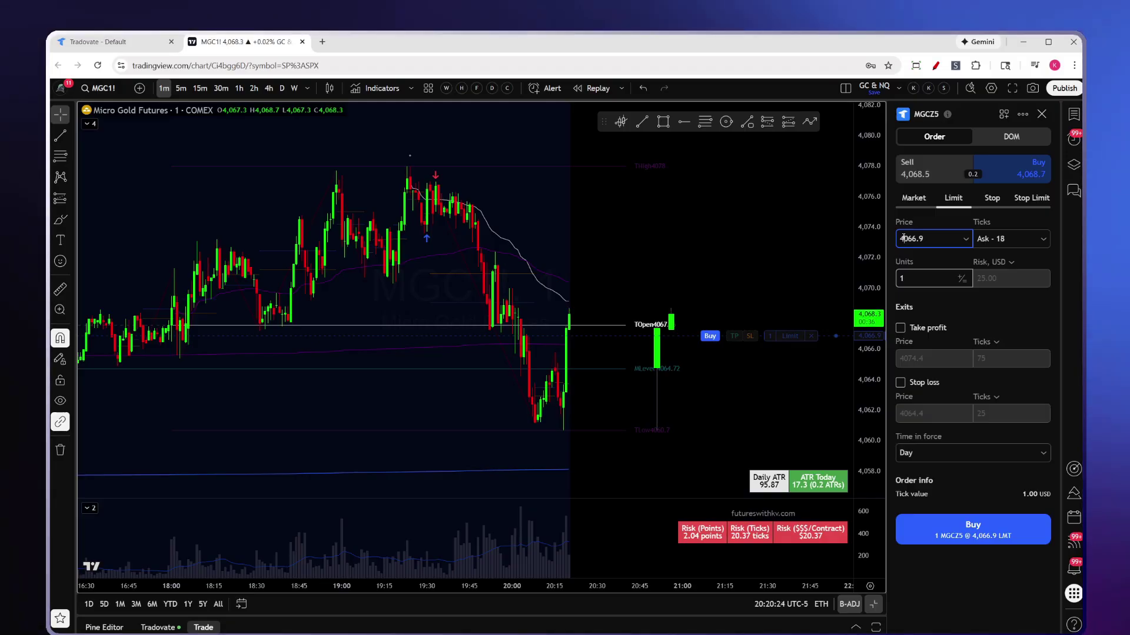
click(993, 200)
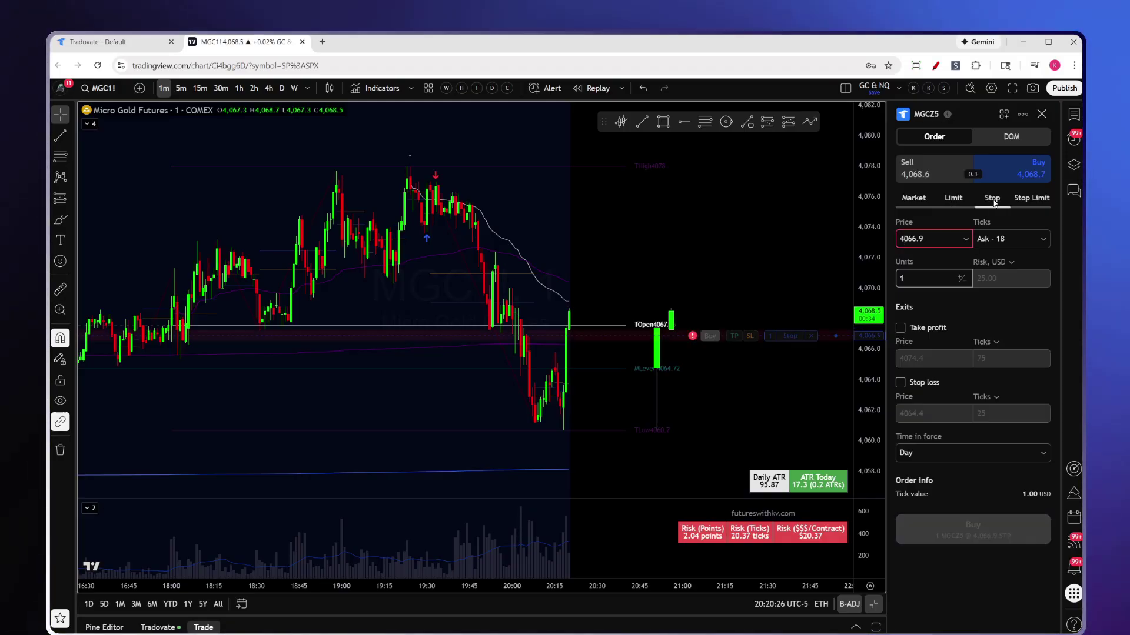
mouse_move(942, 236)
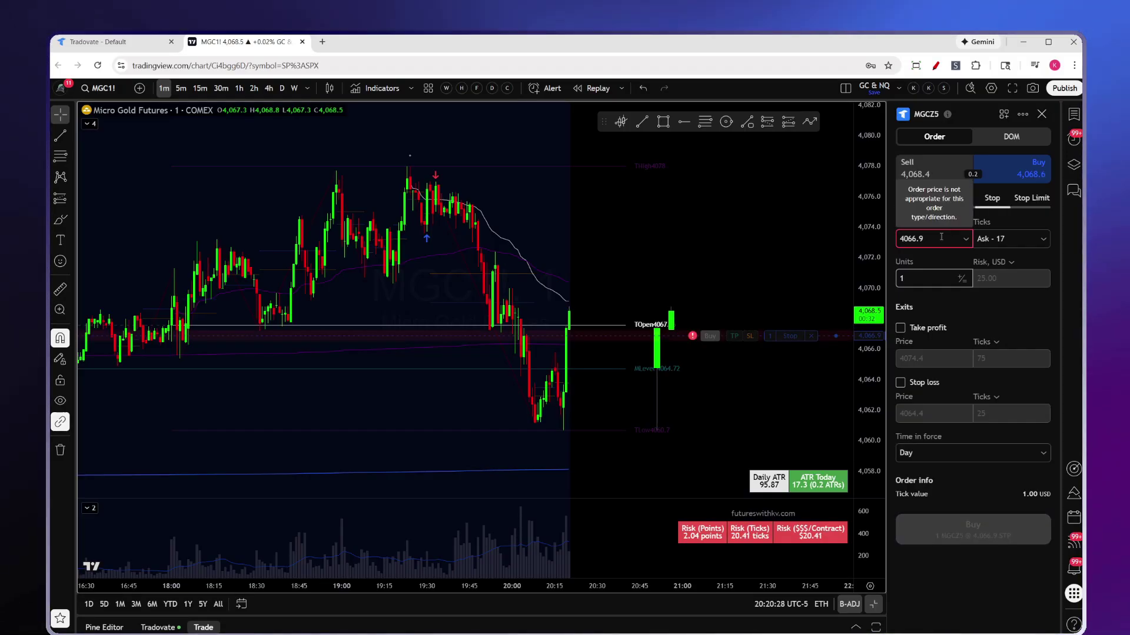
double_click(924, 238)
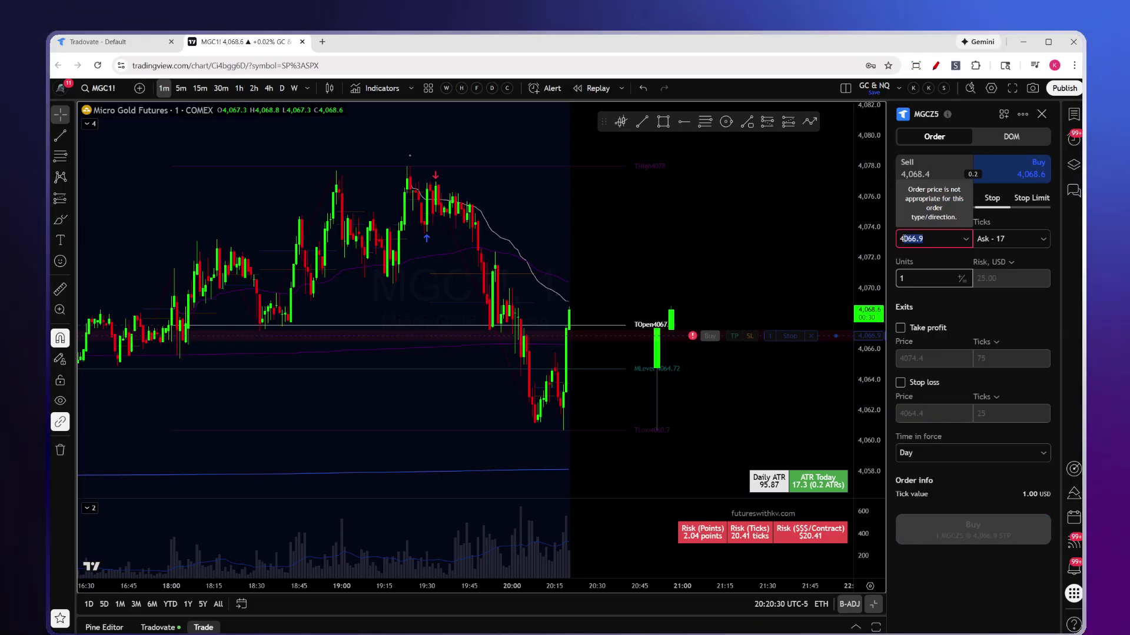
click(925, 238)
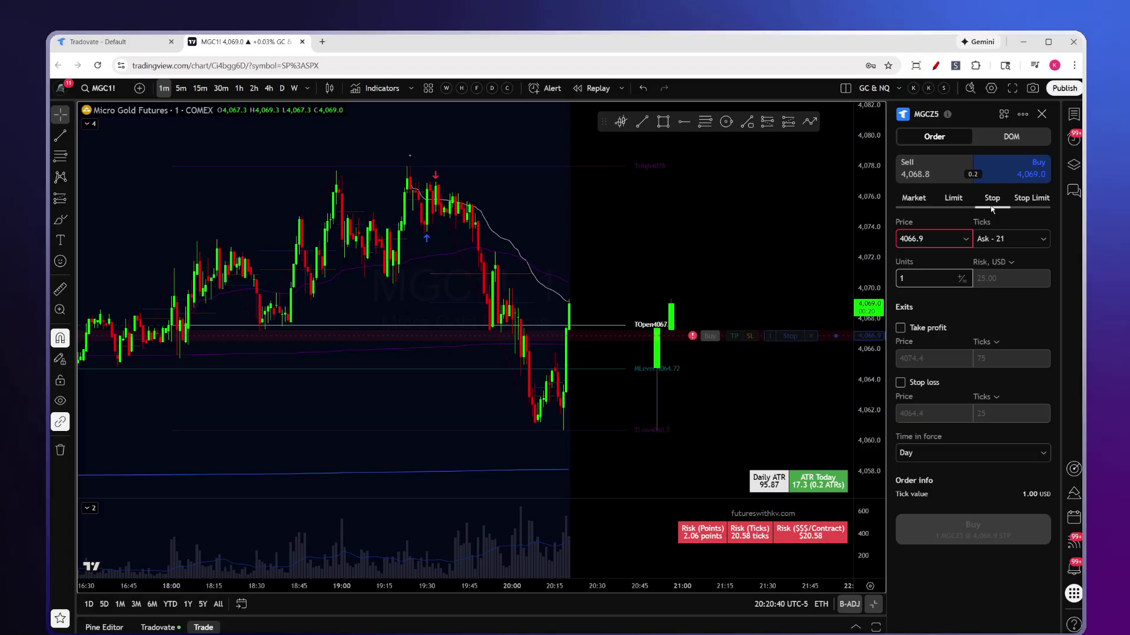
Examine the stop price and limit price settings of the Stop Limit order type
click(1028, 200)
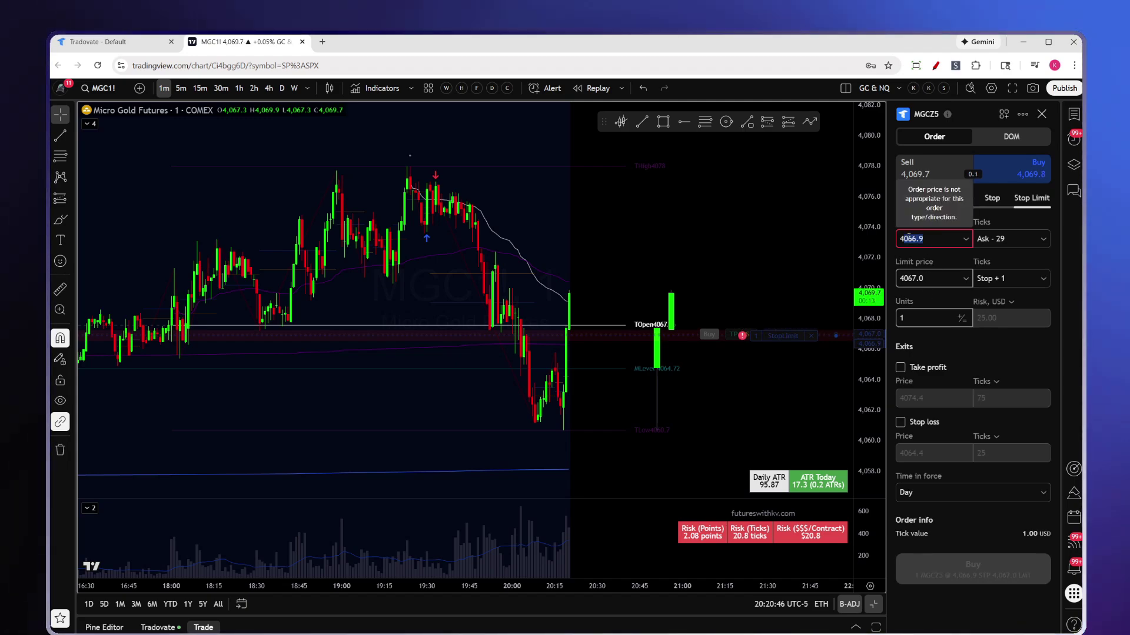
click(910, 279)
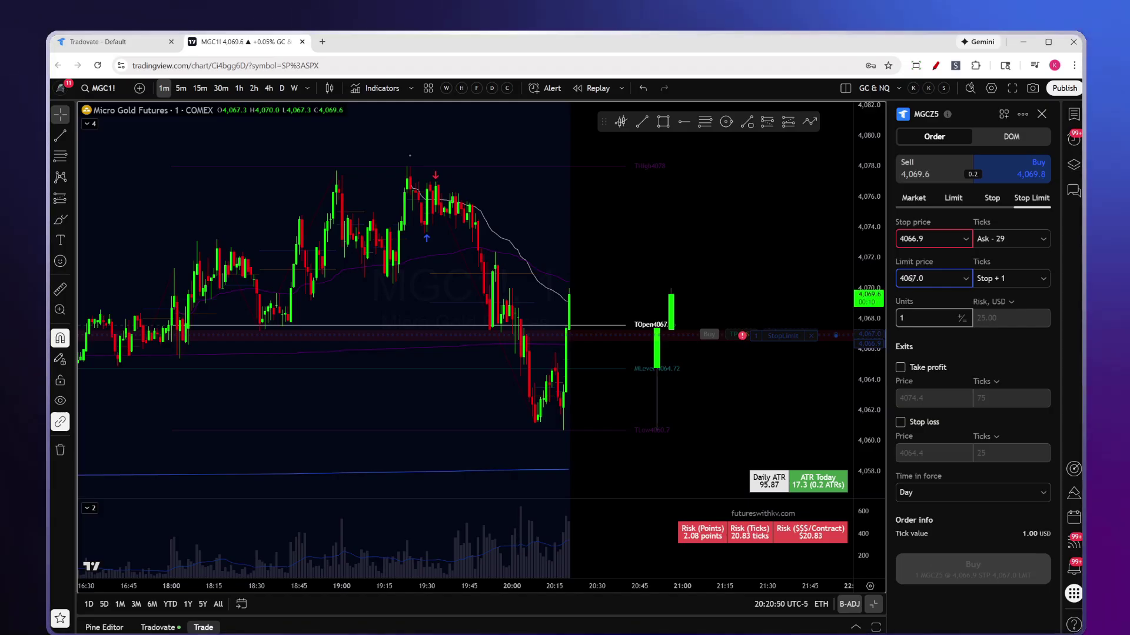
drag(930, 238, 899, 238)
click(931, 239)
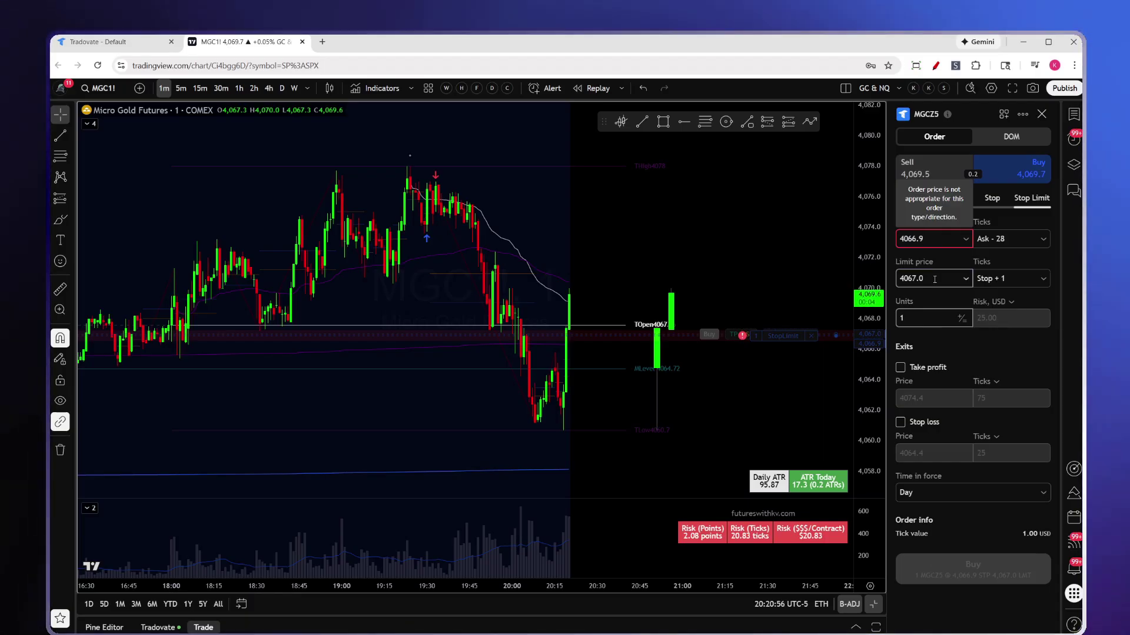
drag(932, 278, 902, 279)
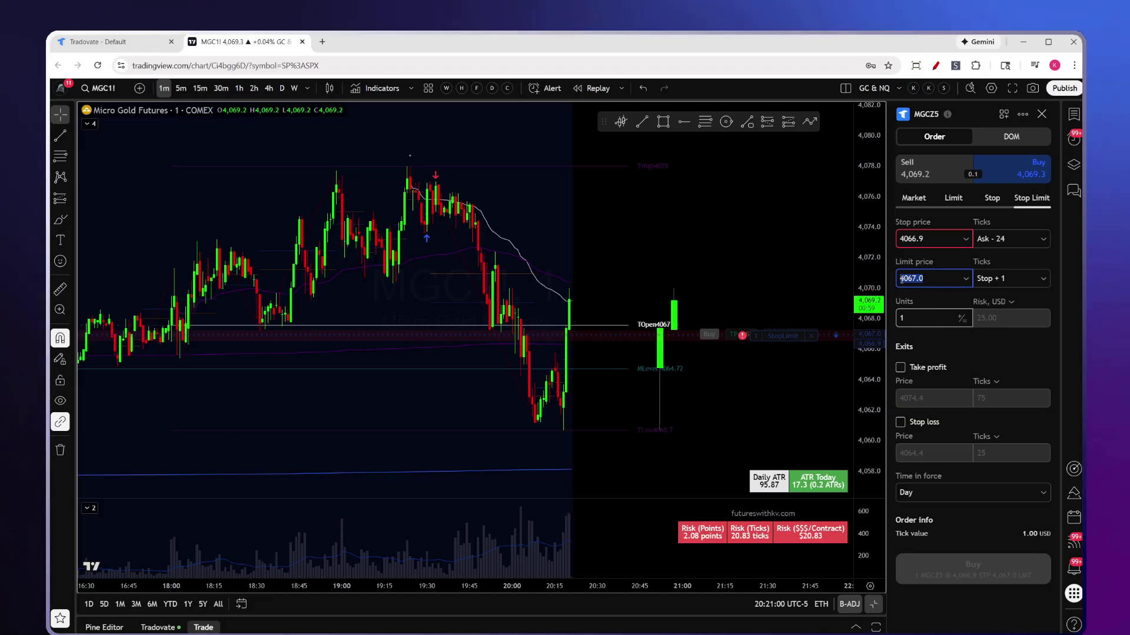
click(936, 280)
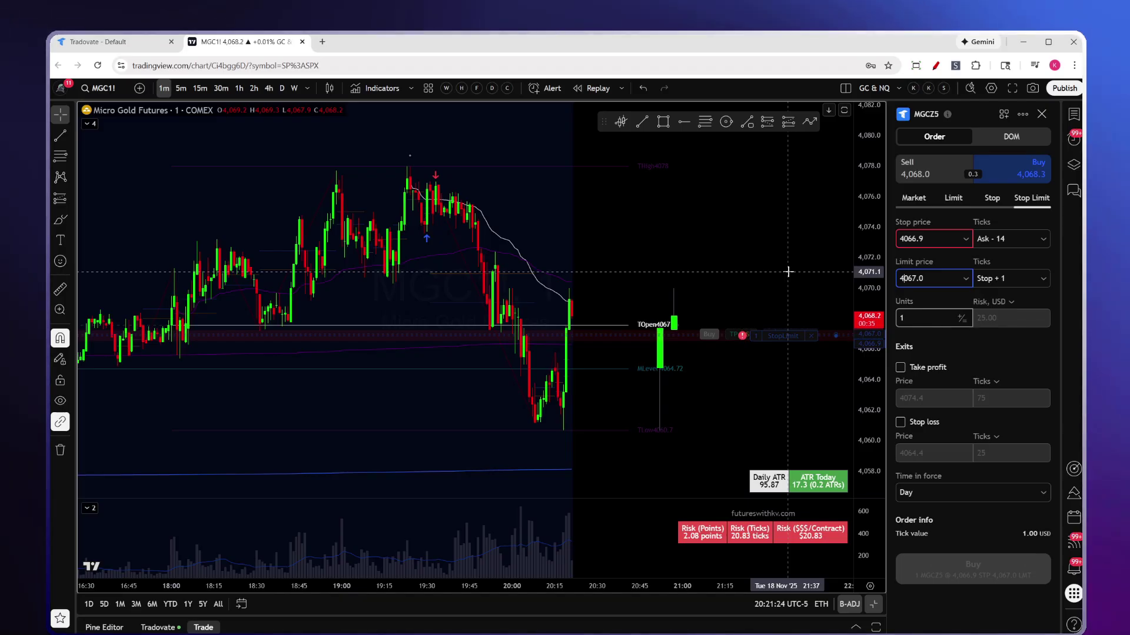
Set the MGCZ5 order type to Limit and the order side to Sell
click(952, 199)
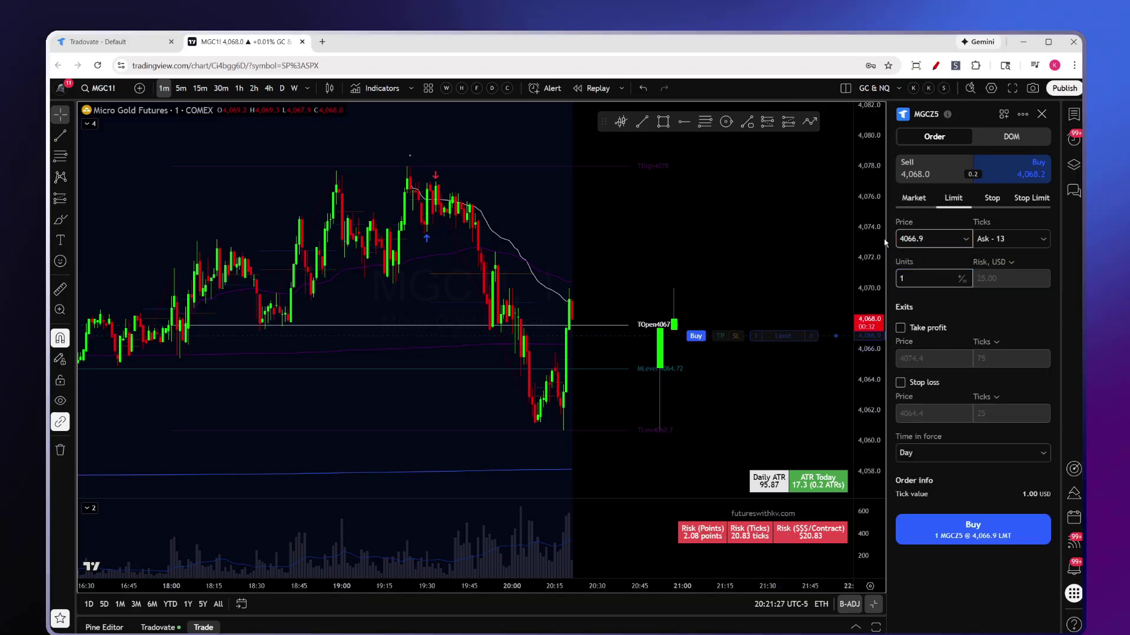
click(951, 172)
click(1003, 171)
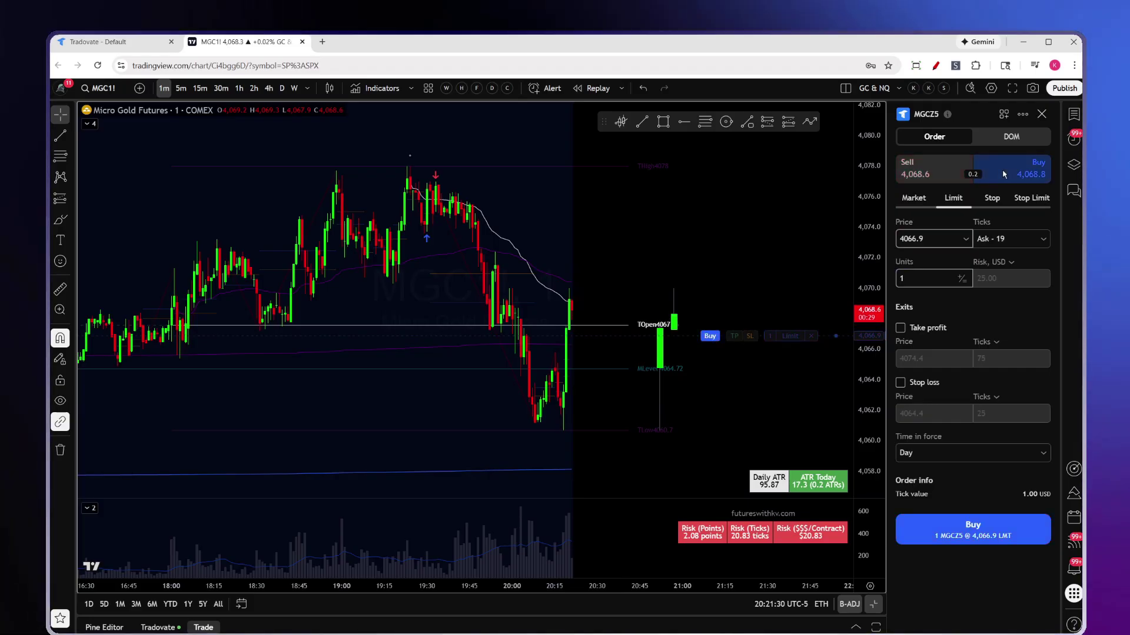
click(931, 174)
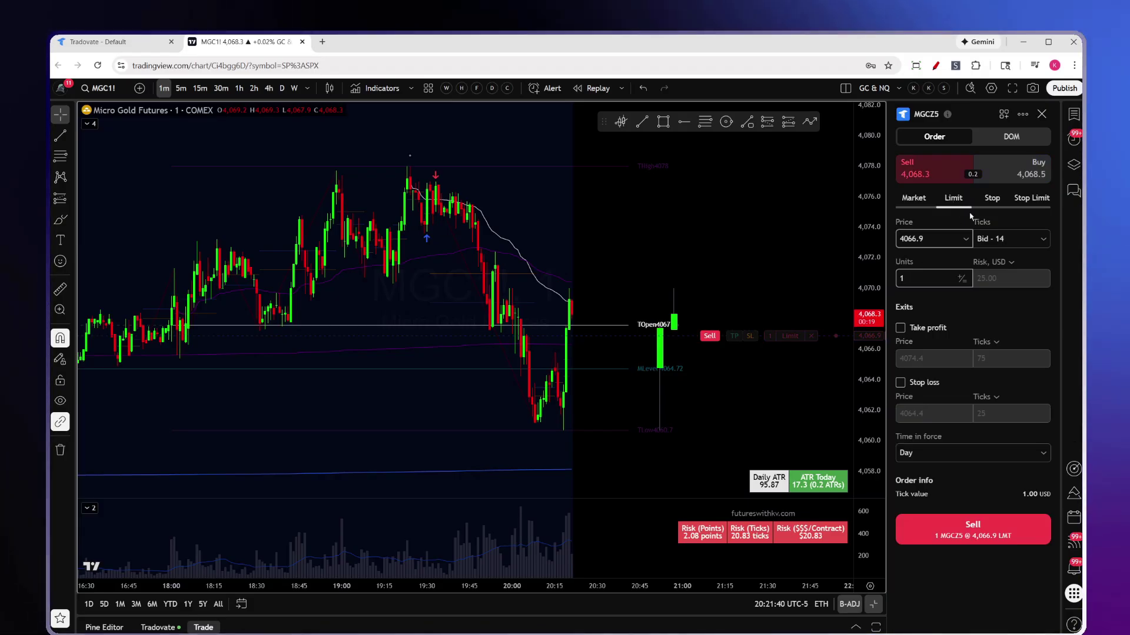
Try price offsets of 0 and 5 ticks from the bid for the sell limit order
click(991, 239)
key(ctrl+a)
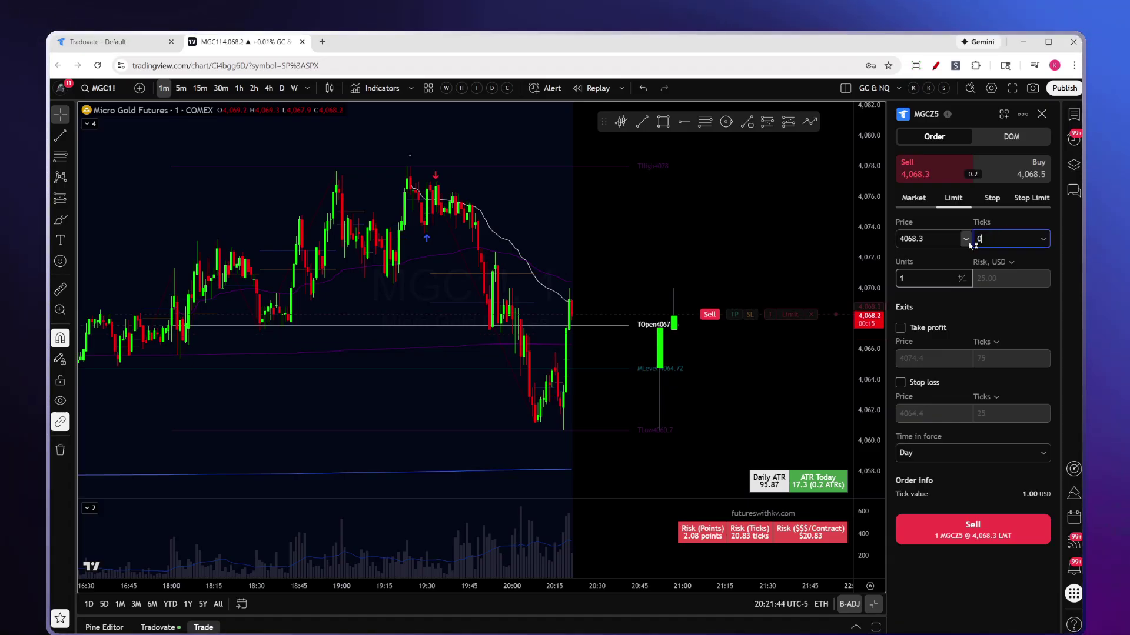
text(0)
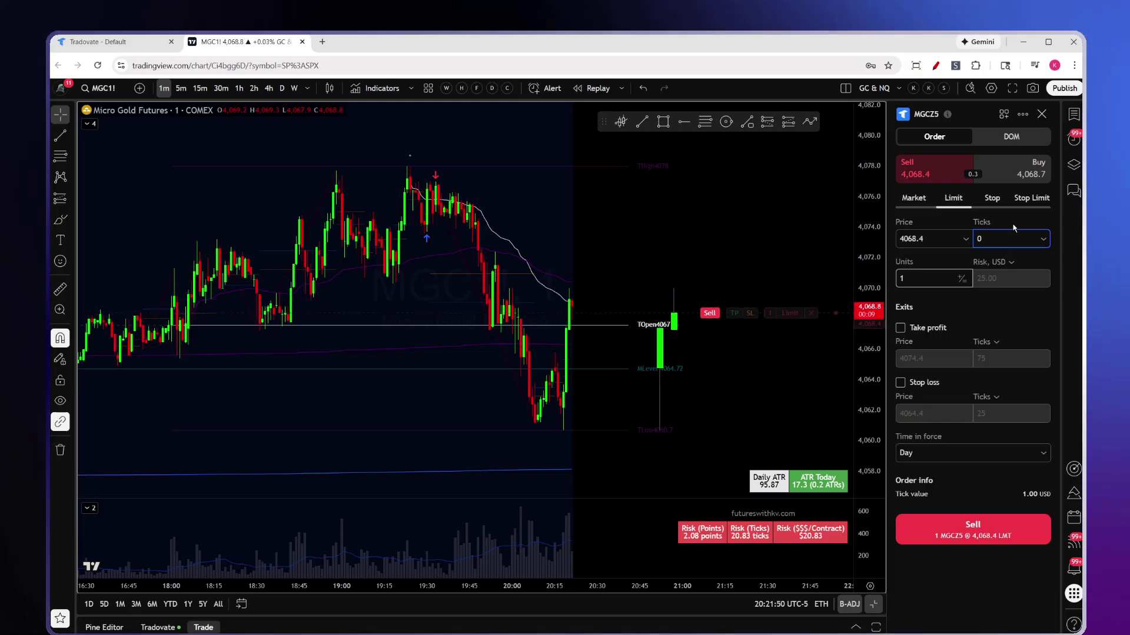
key(Return)
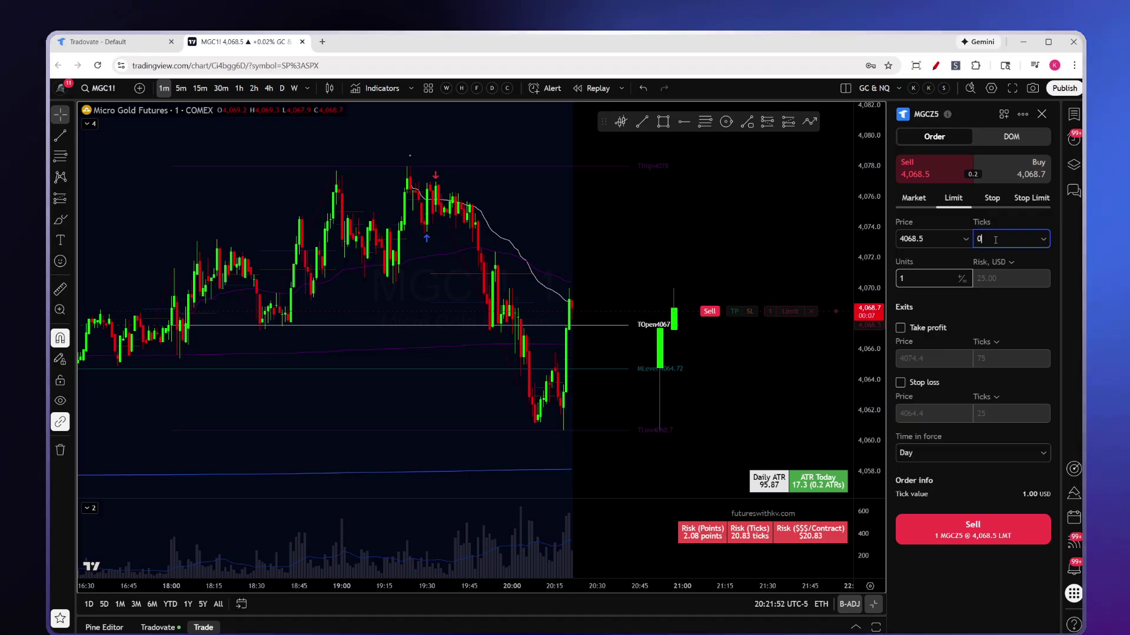
click(1040, 238)
click(995, 272)
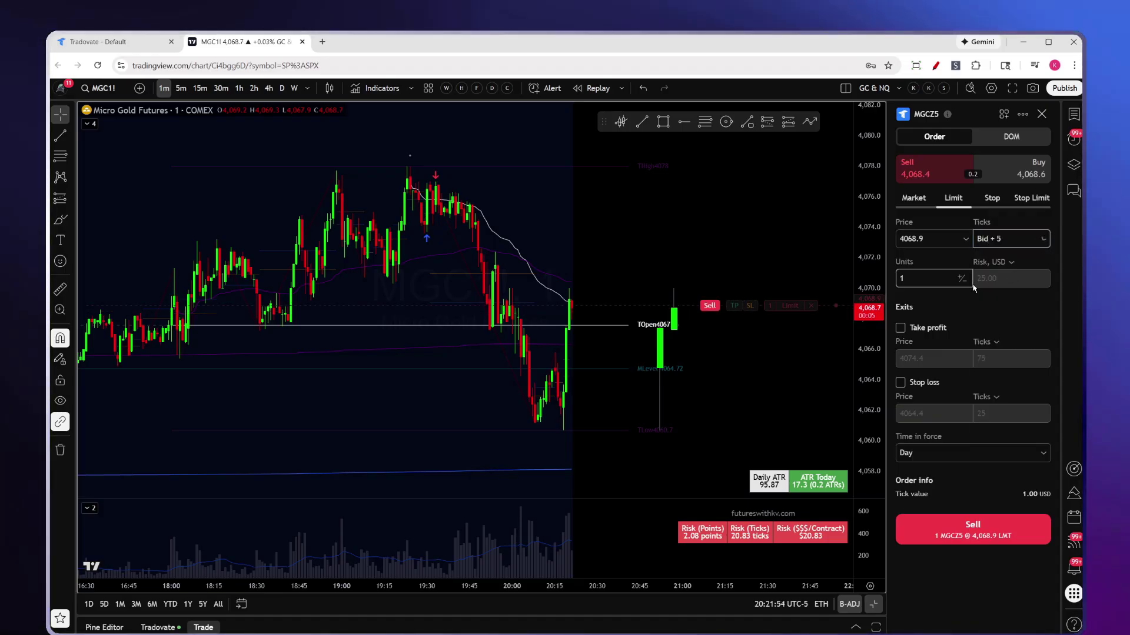
Set the sell limit order's offset to 0 ticks from the bid and submit it for 1 unit of MGCZ5
click(1005, 242)
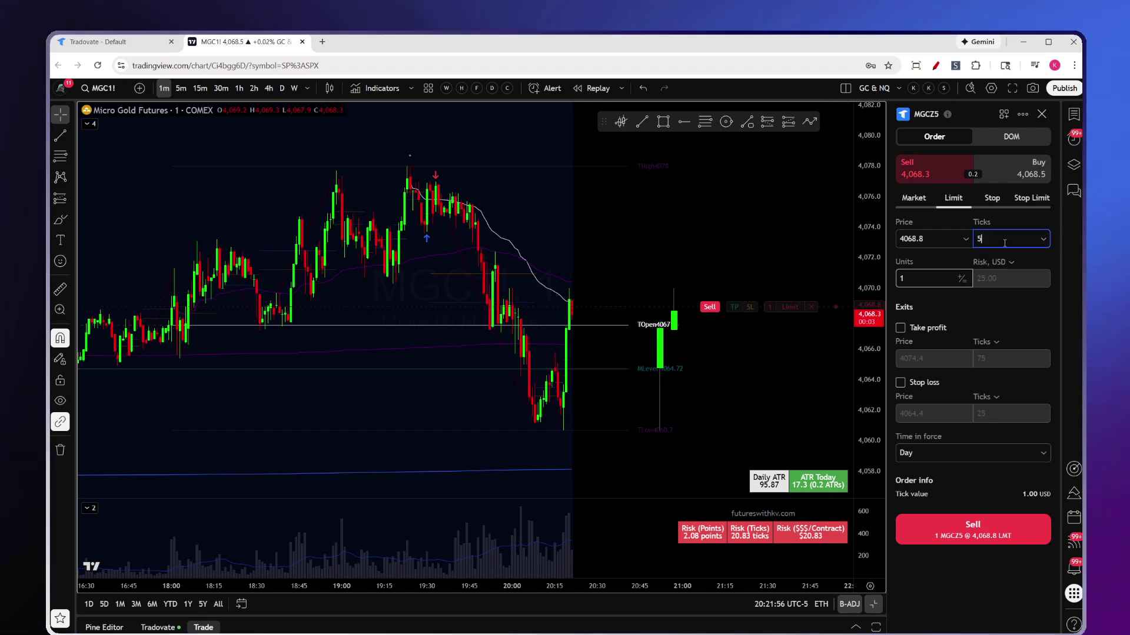
key(BackSpace)
text(0)
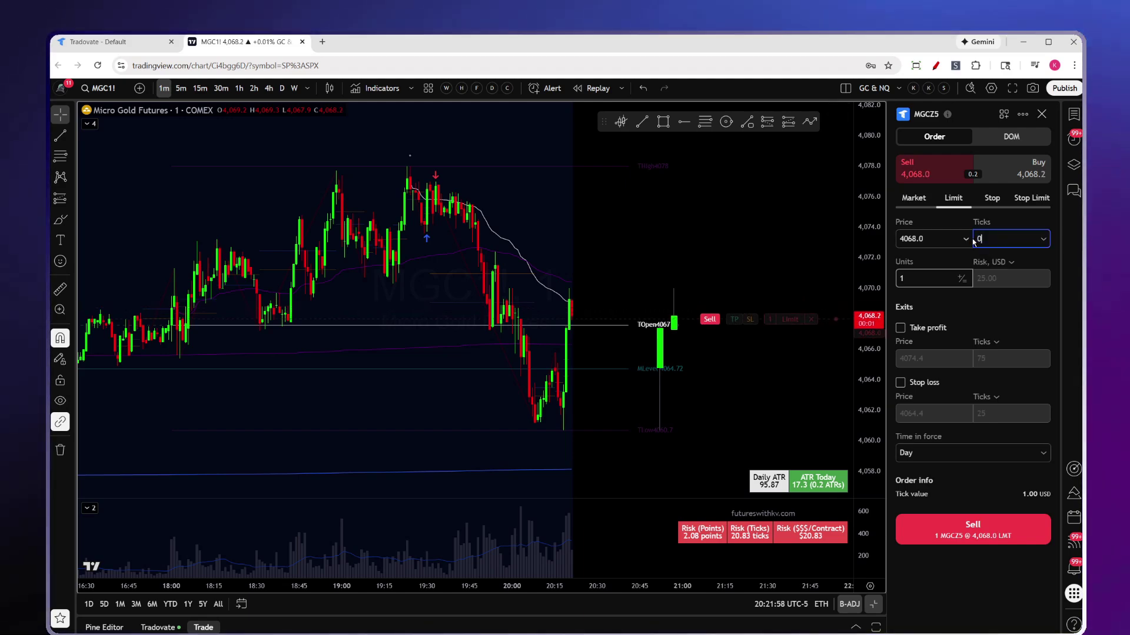
click(972, 525)
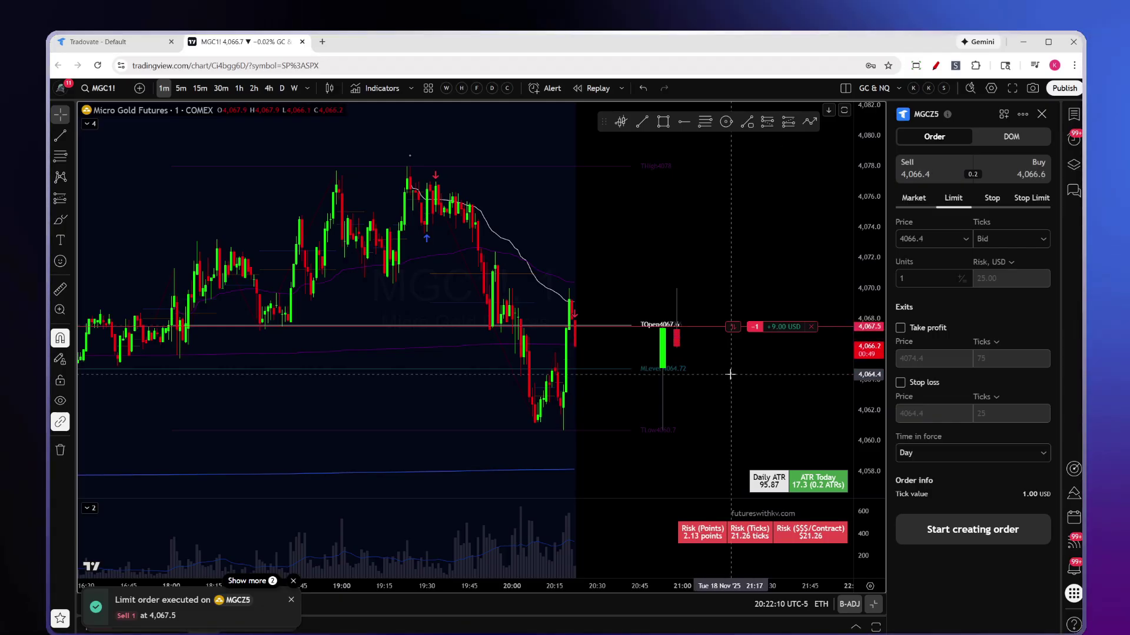
Place a buy limit order for 1 unit of MGCZ5 at a price of 4064
scroll(728, 381, up, 1)
drag(728, 380, 775, 390)
scroll(775, 390, up, 3)
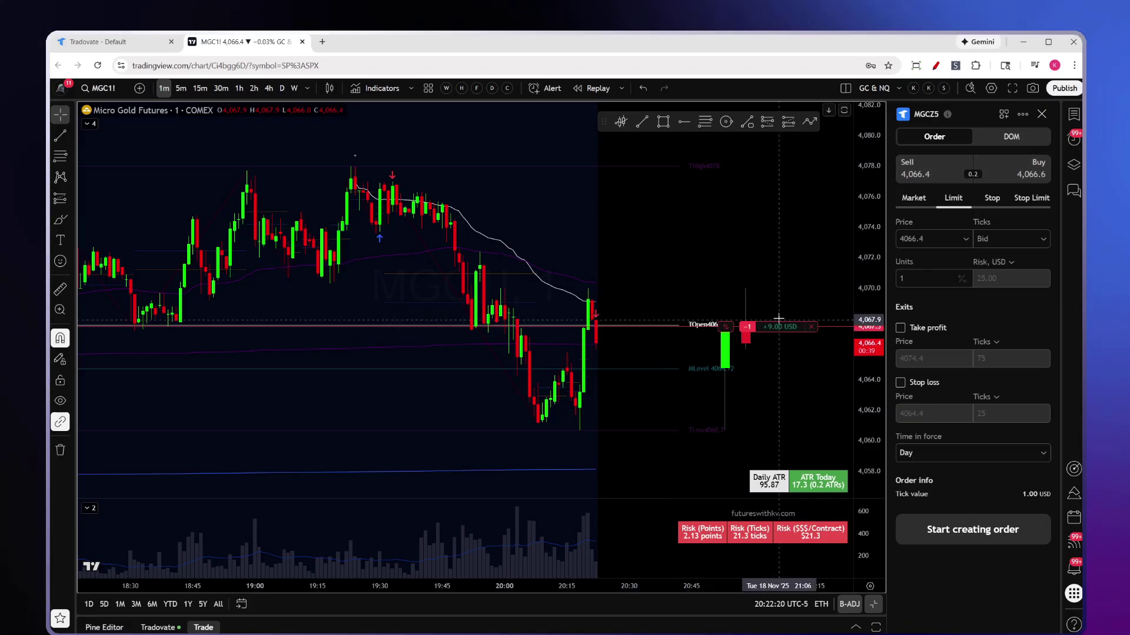
click(1014, 171)
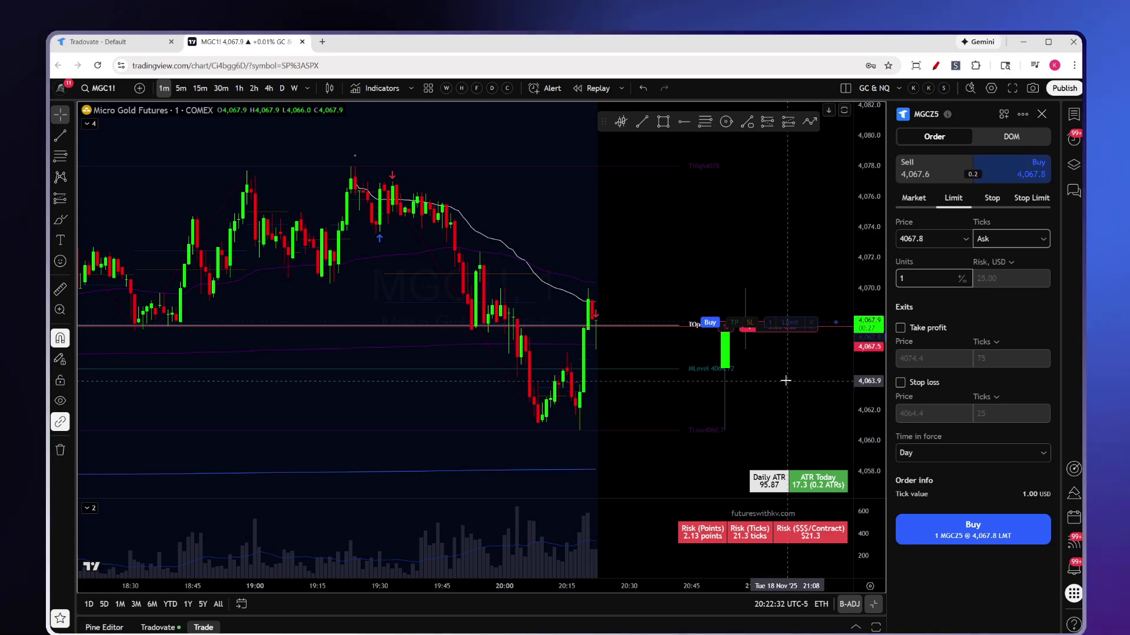
click(928, 240)
key(BackSpace)
key(BackSpace)
key(BackSpace)
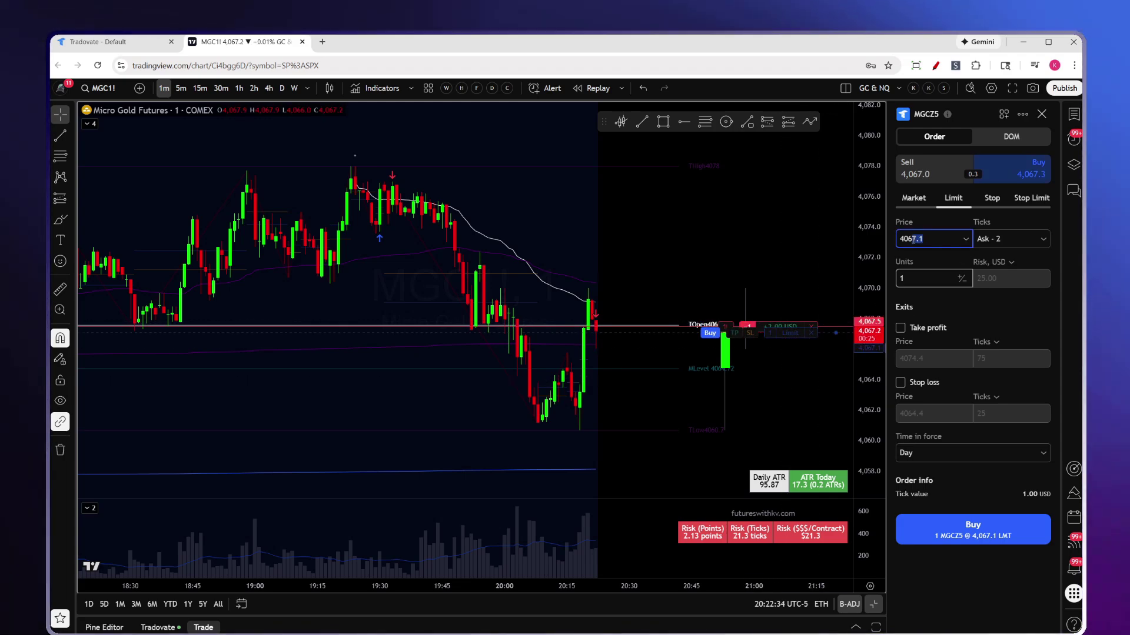
text(4)
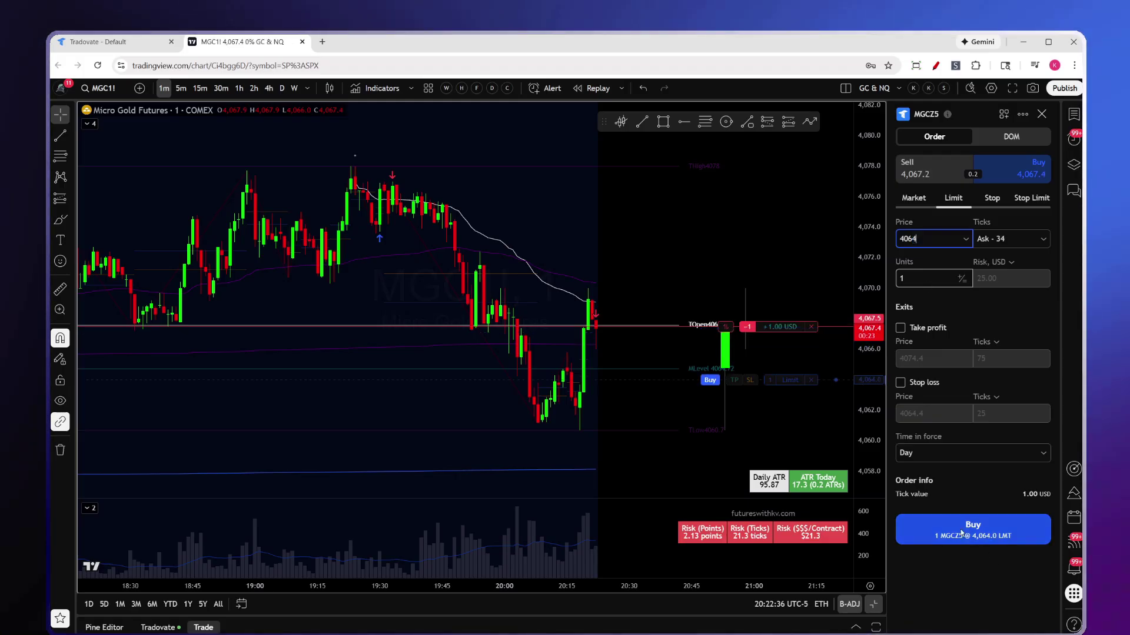
click(961, 532)
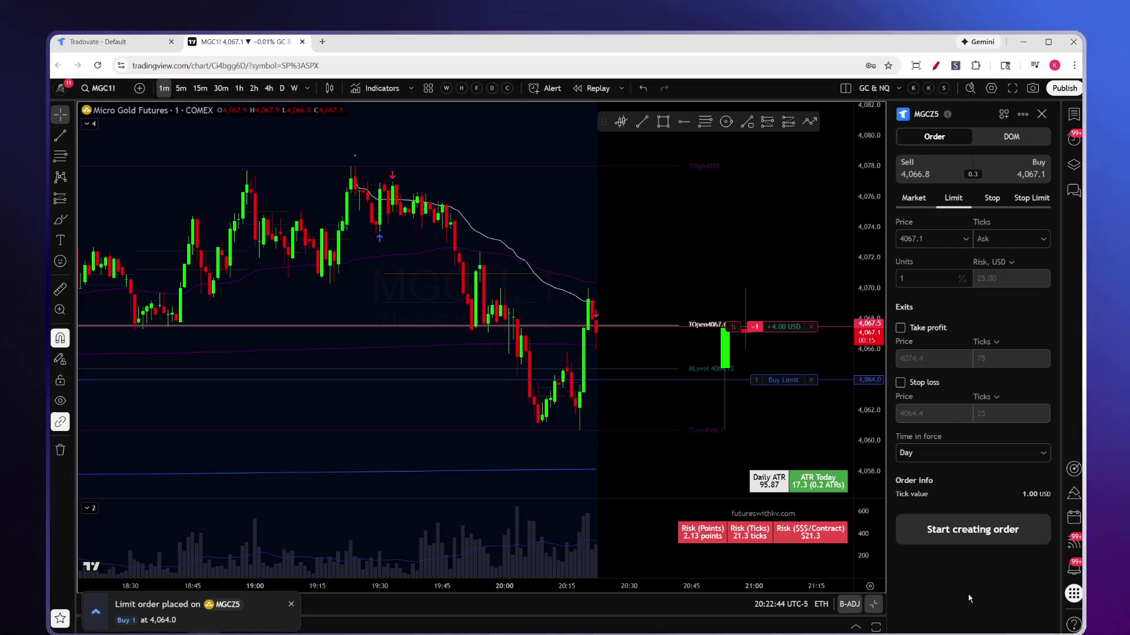
Set the order type to Stop and place a buy stop order for 1 unit of MGCZ5 at 4070.5
click(998, 200)
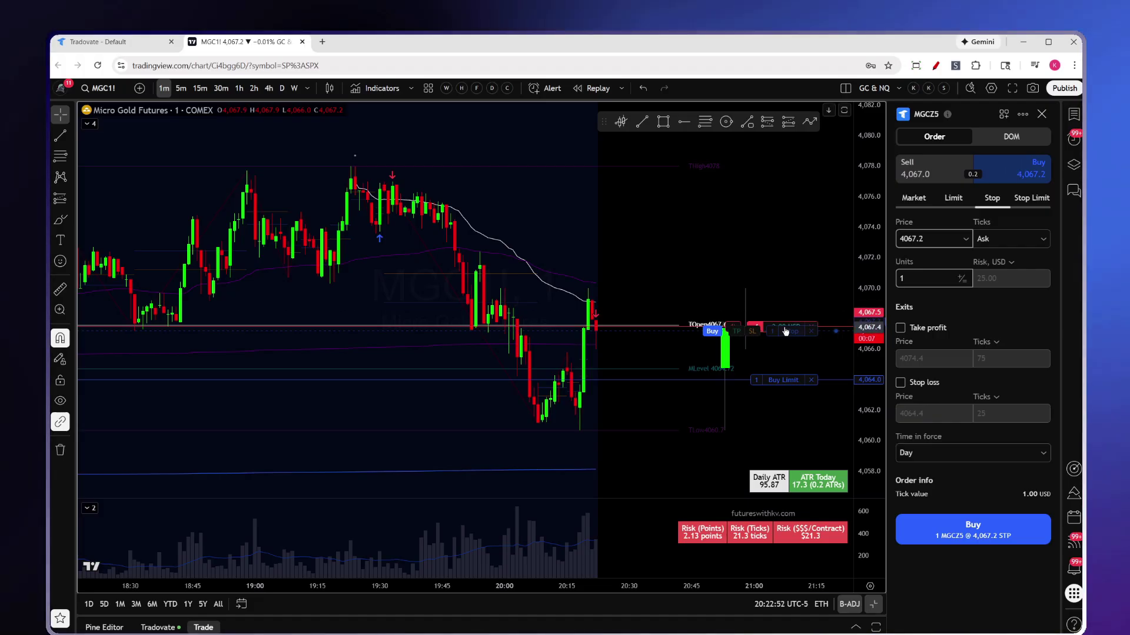
scroll(1007, 238, up, 1)
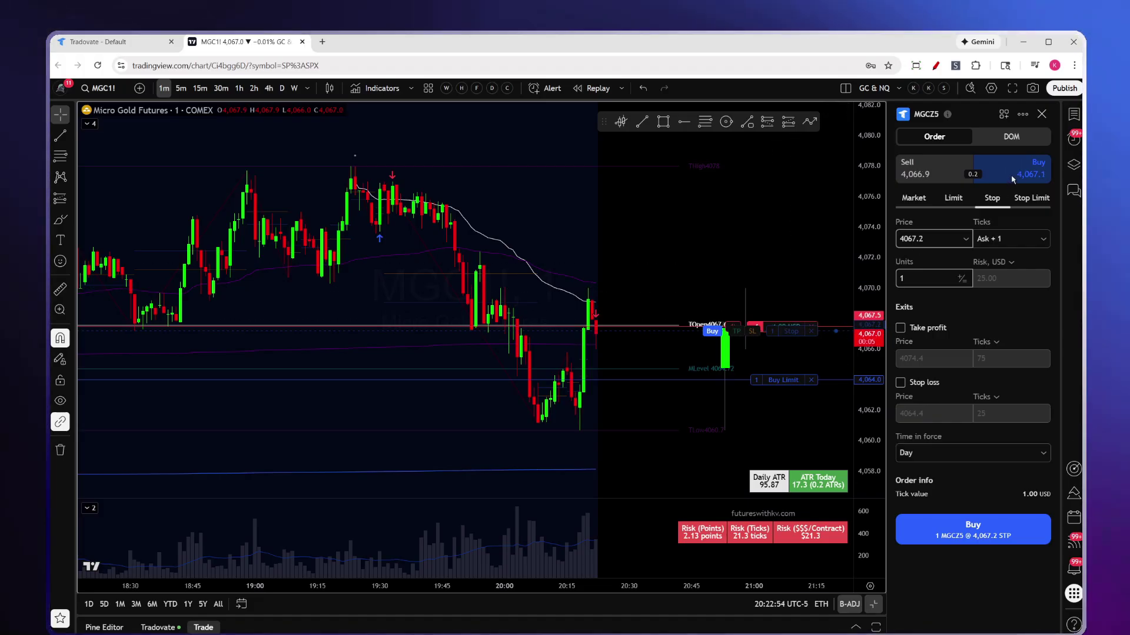
click(922, 239)
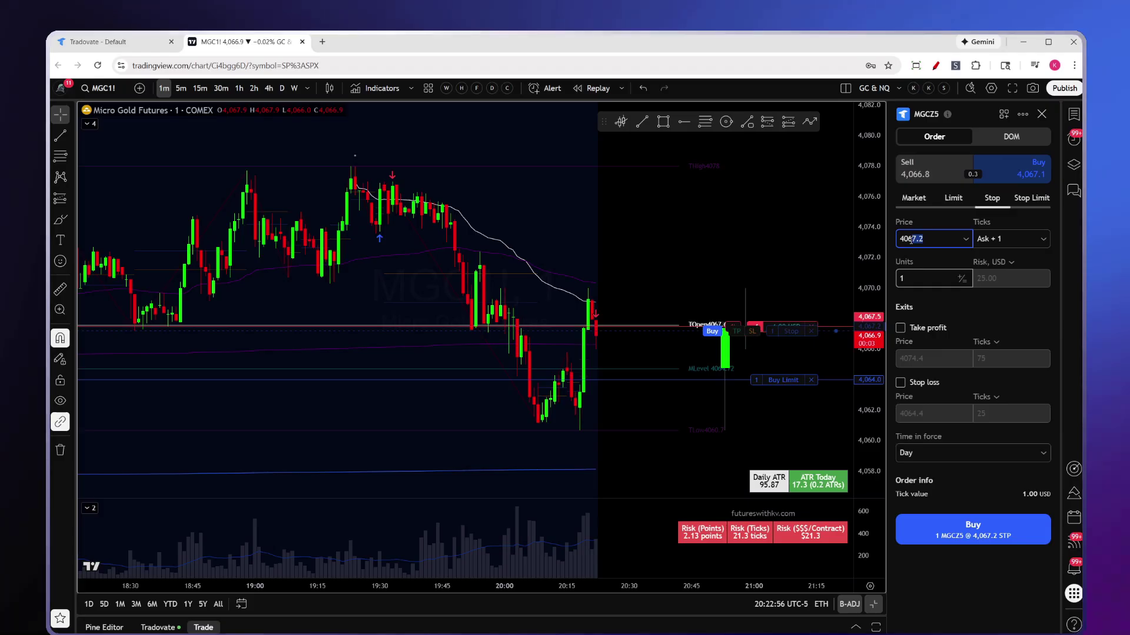
drag(911, 238, 906, 239)
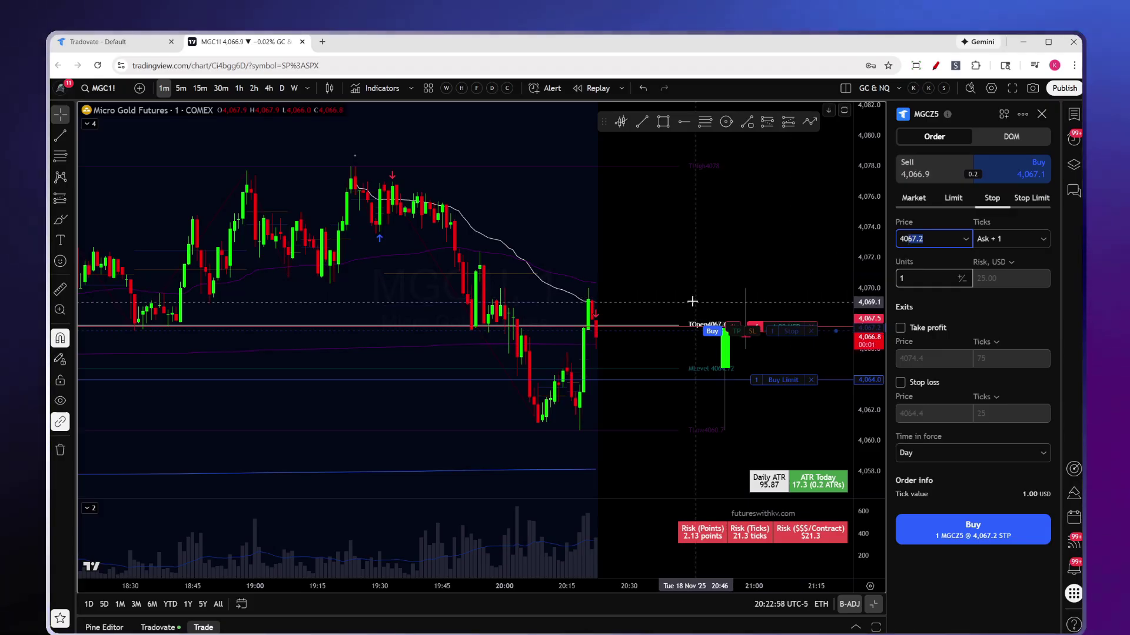
click(924, 238)
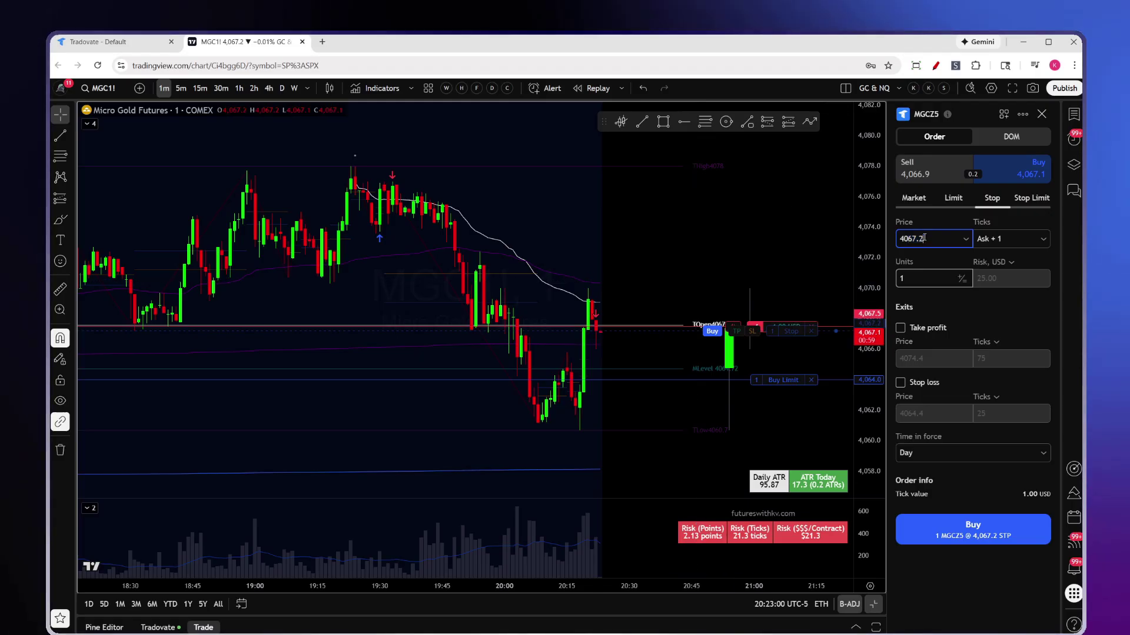
drag(923, 237, 904, 238)
text(4070.5)
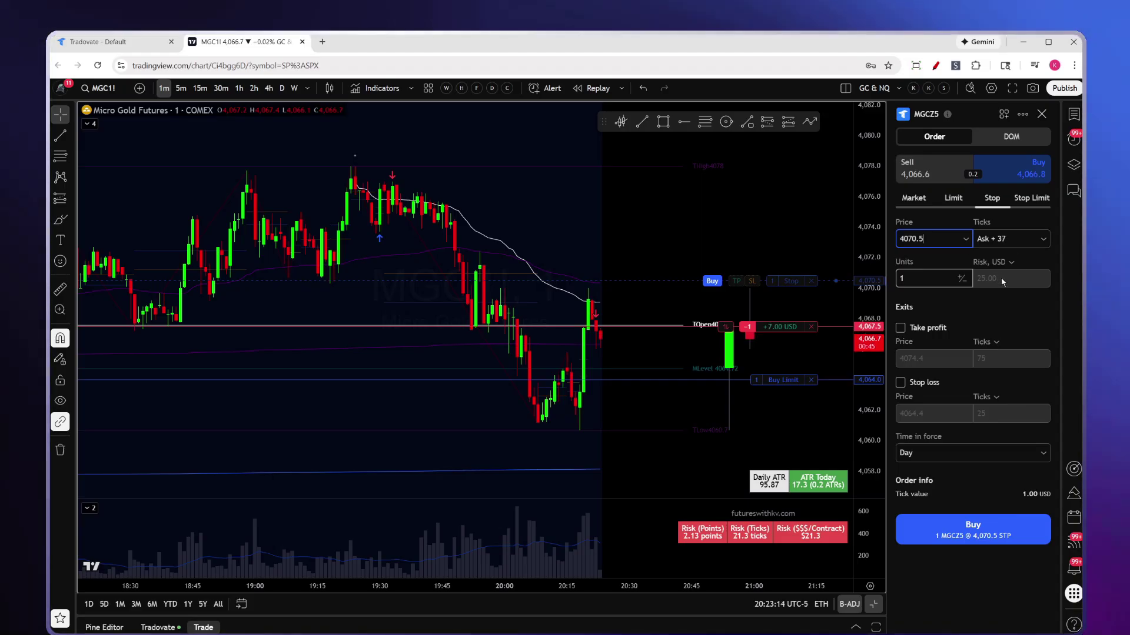
click(971, 530)
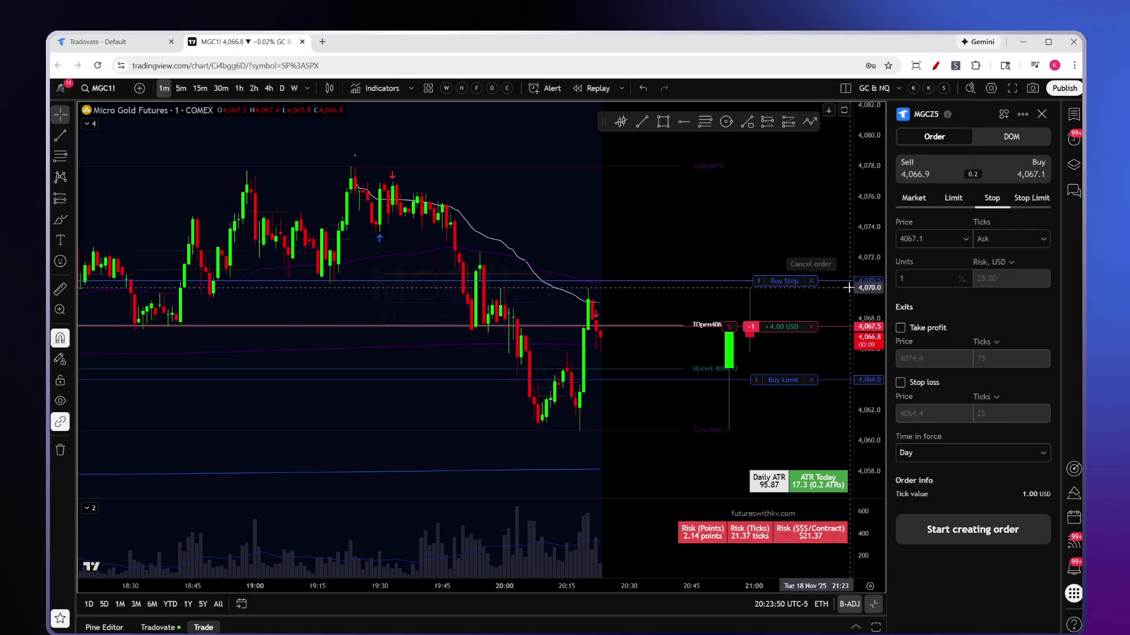
Cancel the pending buy stop and buy limit orders on the chart
click(811, 280)
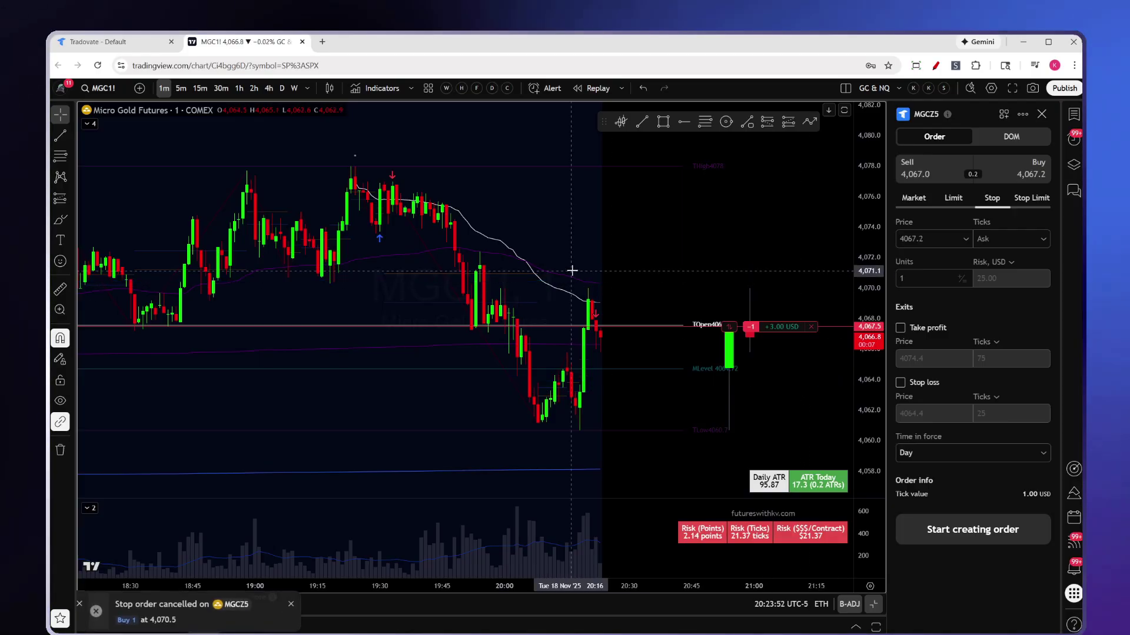
scroll(644, 294, up, 3)
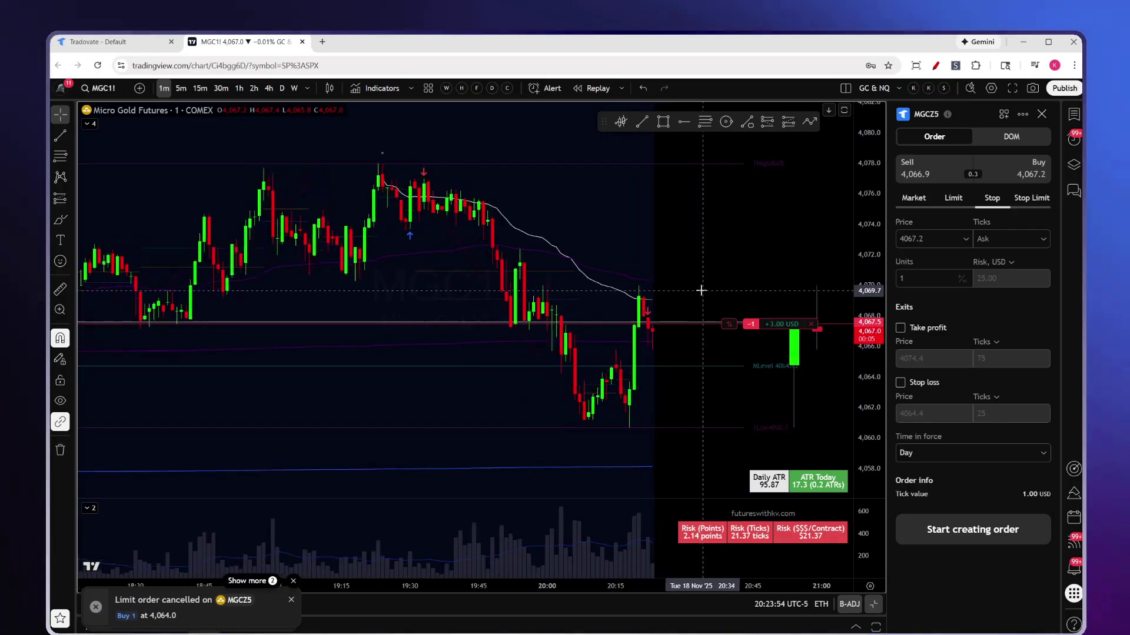
Place a 1-unit buy stop order at 4,070.1 and a 1-unit buy limit order at 4,064.0 directly from the chart
right_click(600, 287)
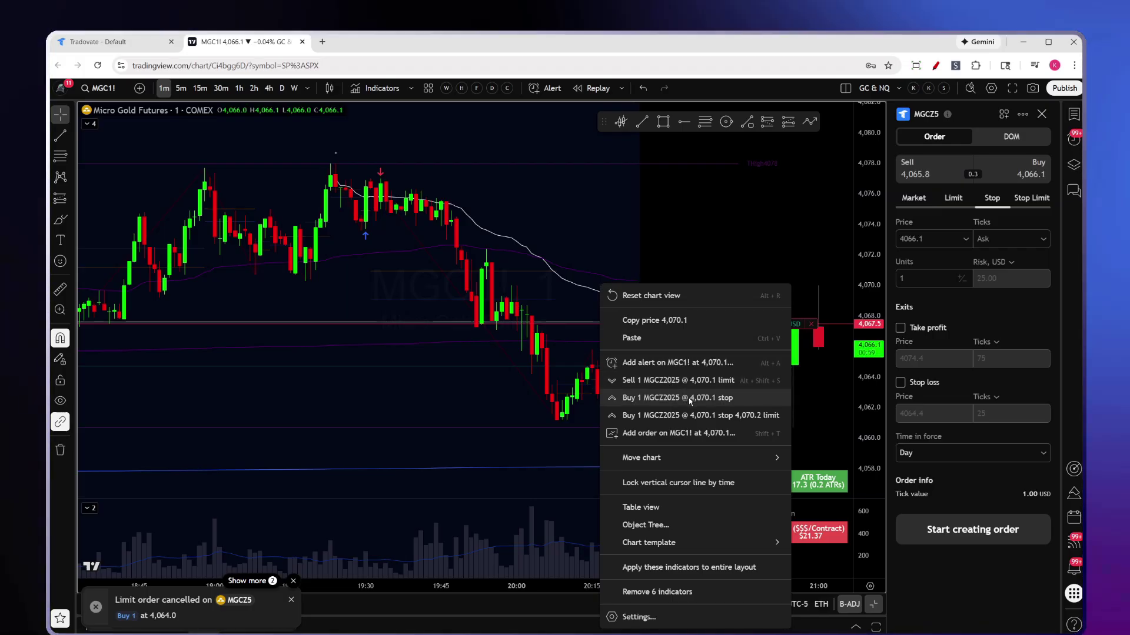
click(689, 399)
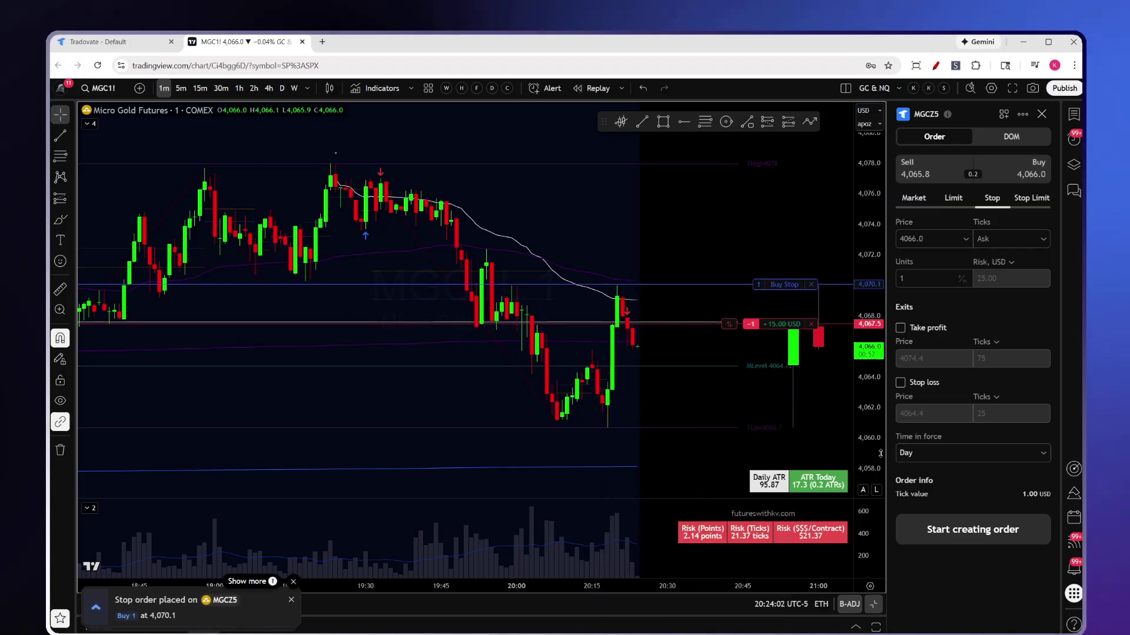
right_click(506, 377)
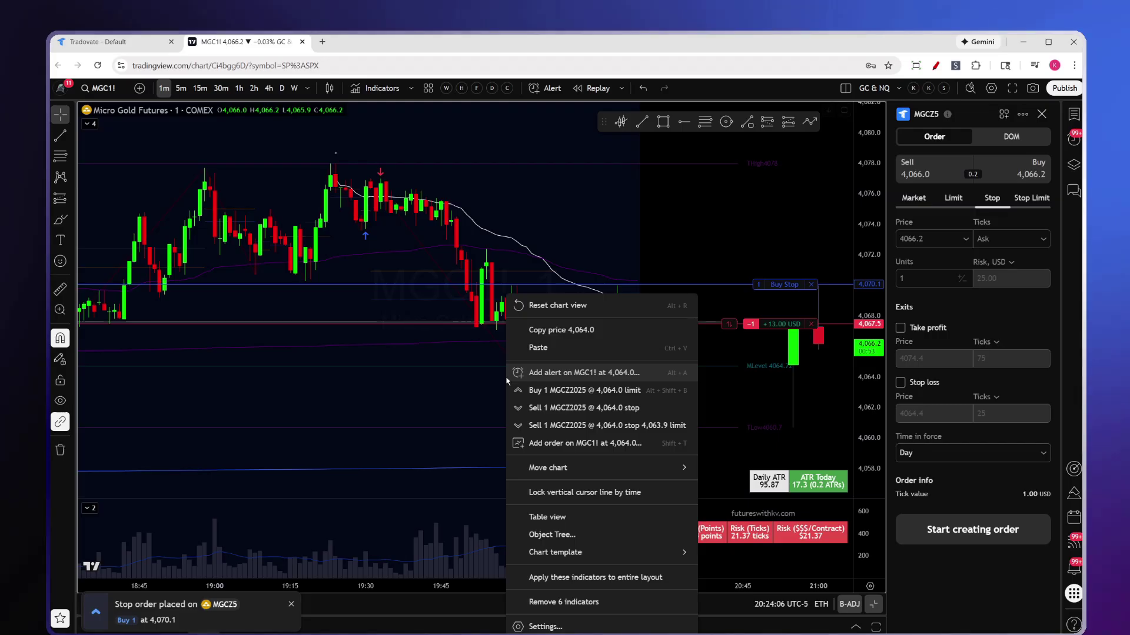
click(846, 410)
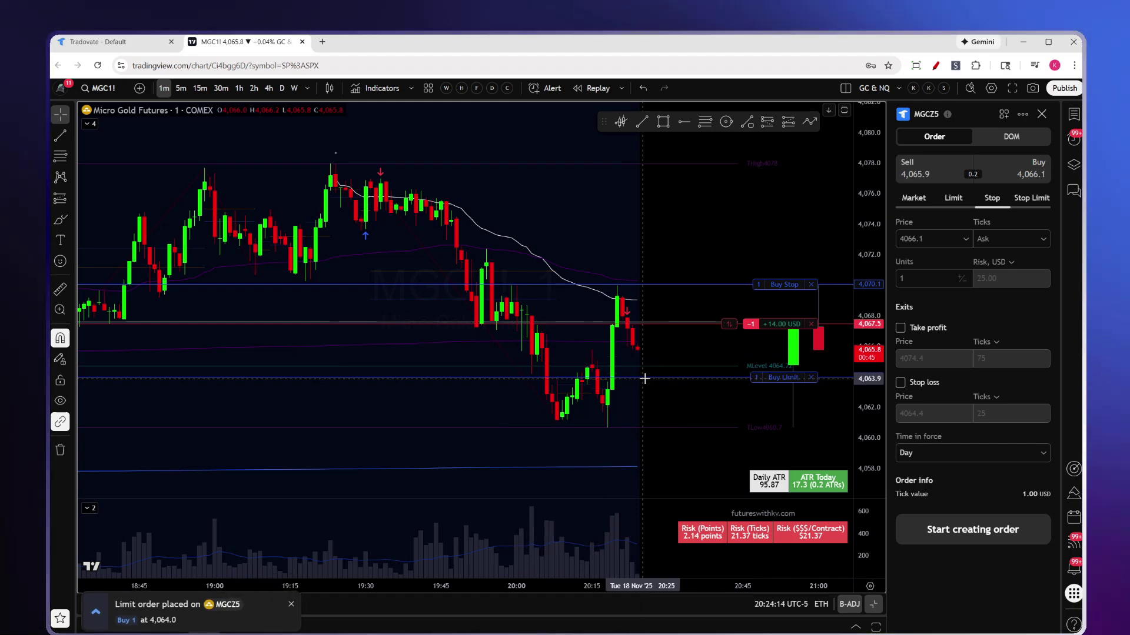
Move the buy stop order to 4,071.1 and the buy limit order to 4,062.2 on the chart
drag(784, 284, 785, 242)
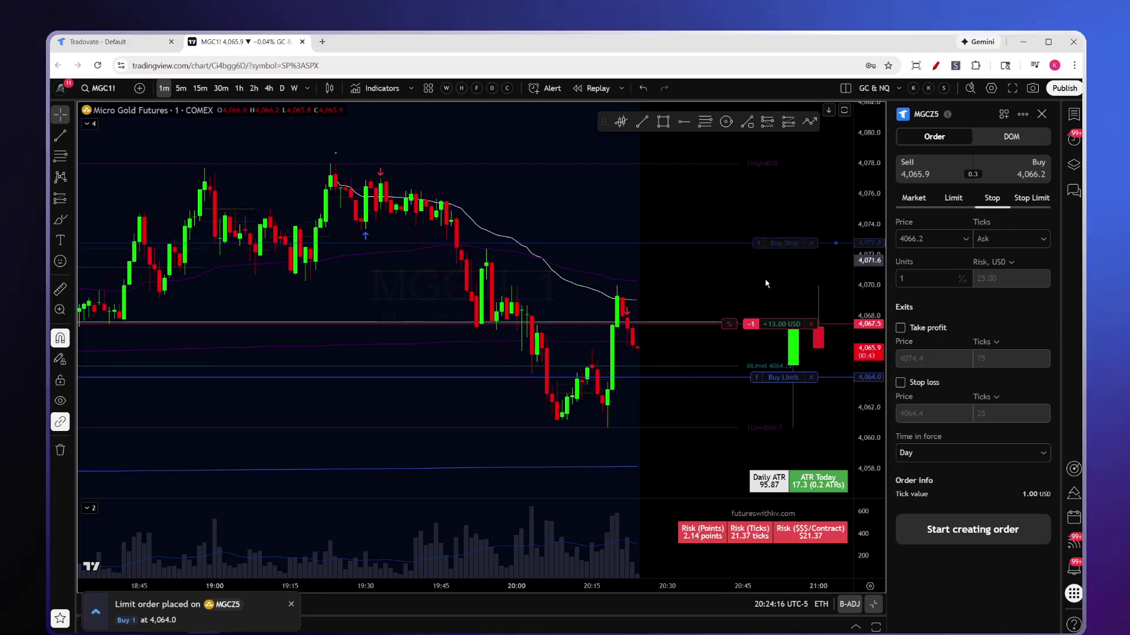
drag(770, 377, 776, 405)
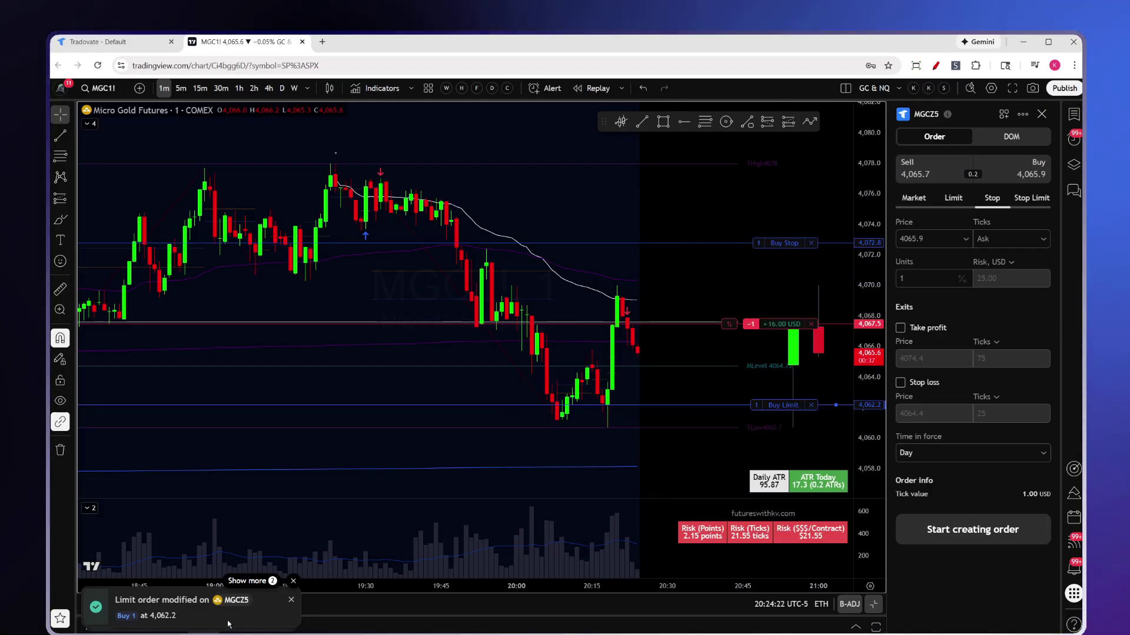
drag(785, 243, 781, 269)
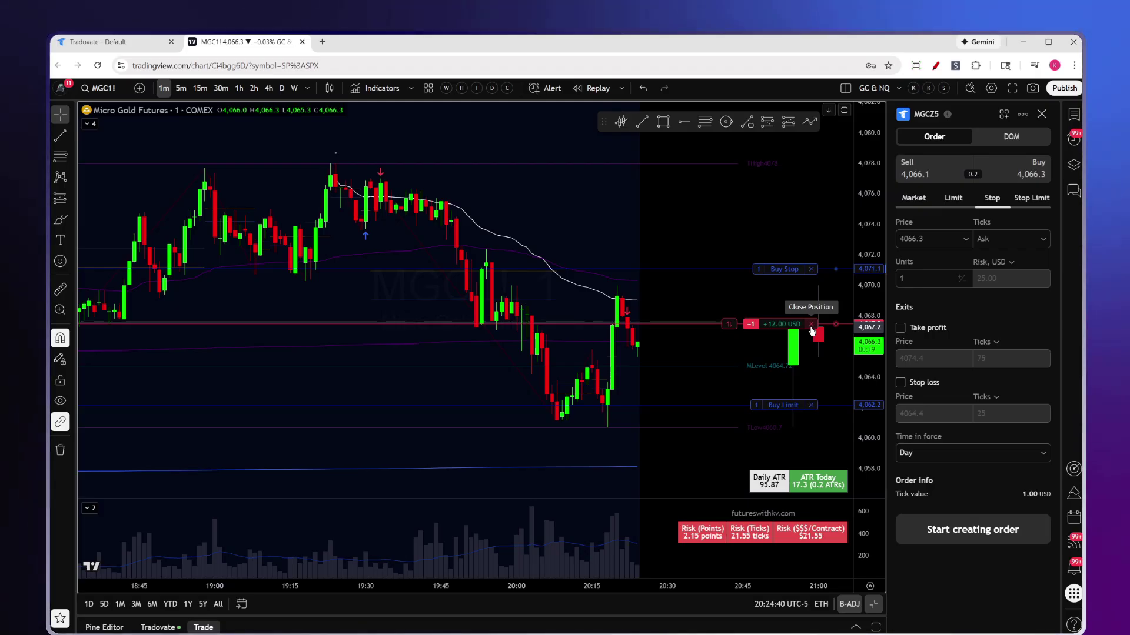
Close the open short MGCZ5 position from the chart and inspect the trade's execution marks on the candles
click(811, 327)
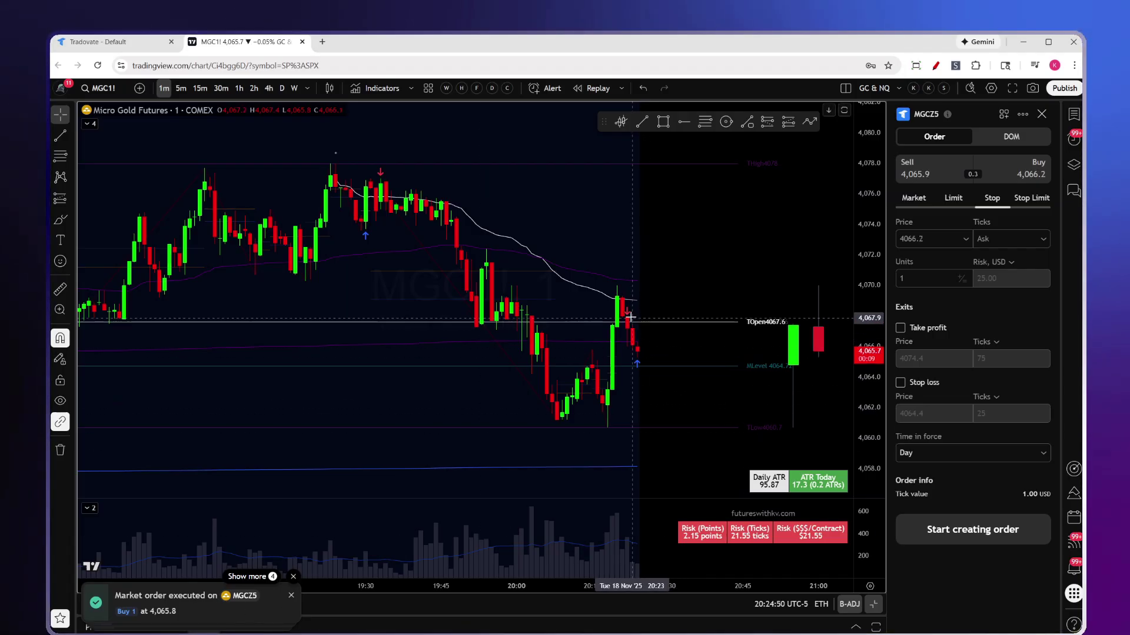
scroll(641, 396, down, 2)
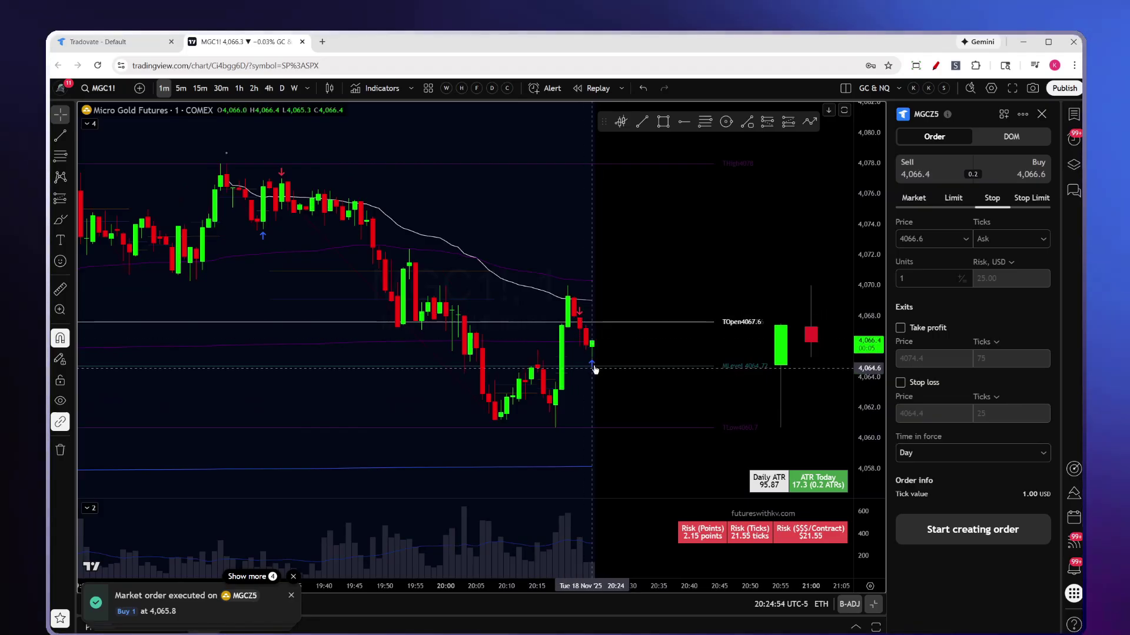
mouse_move(581, 316)
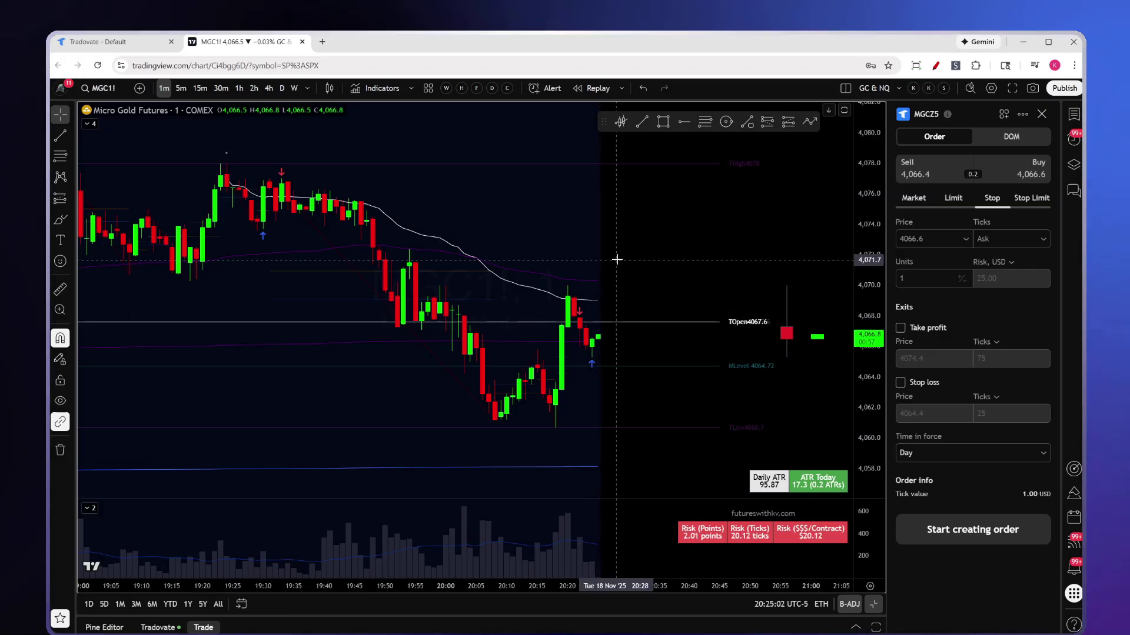
Try turning execution marks off and on and enabling execution labels in the chart's trading settings
right_click(629, 241)
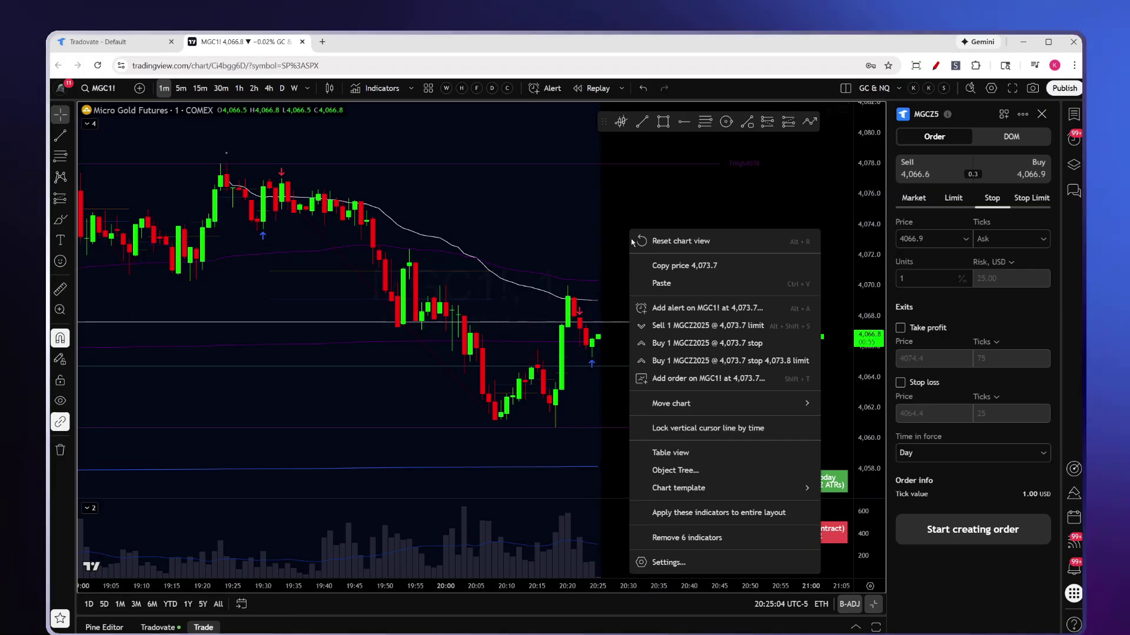
click(670, 575)
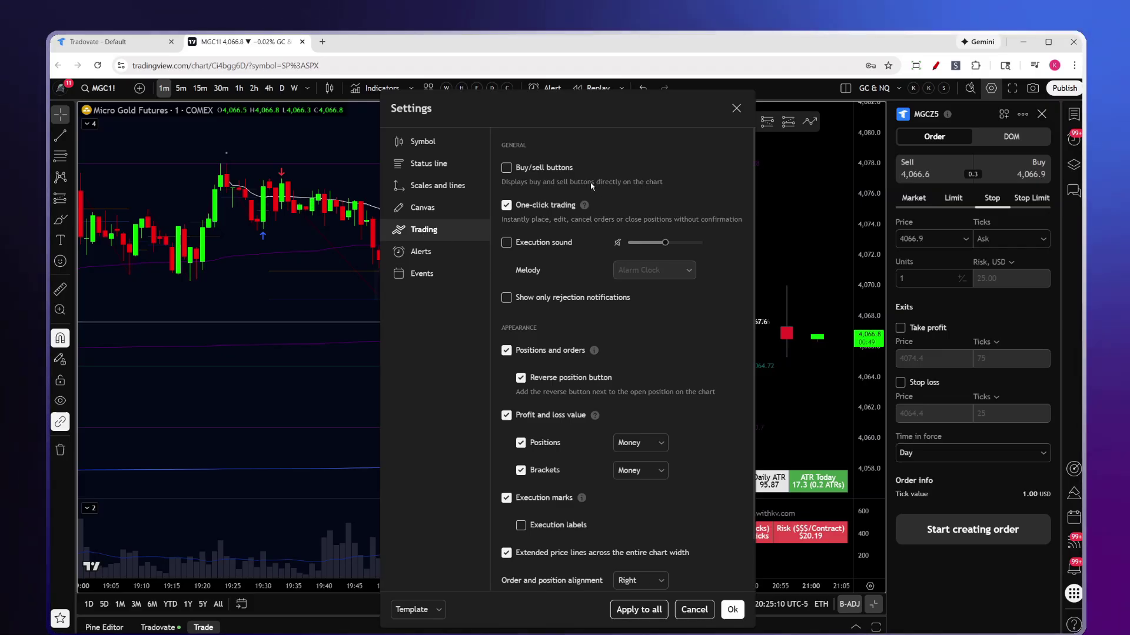
drag(588, 109, 337, 103)
scroll(361, 410, down, 1)
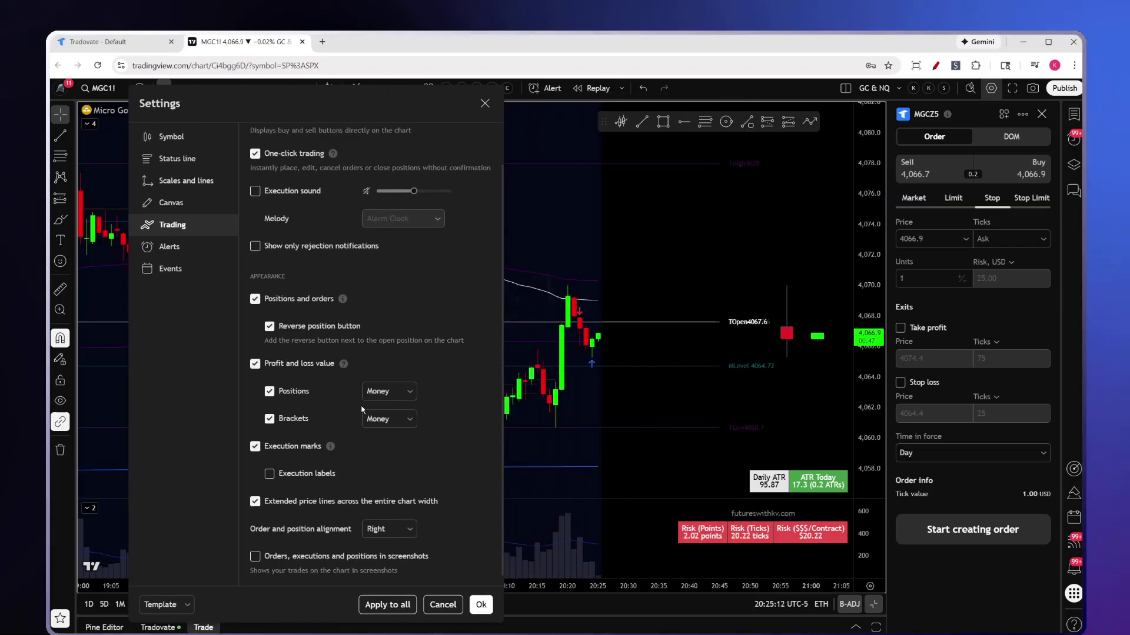
scroll(362, 410, up, 1)
scroll(269, 372, down, 1)
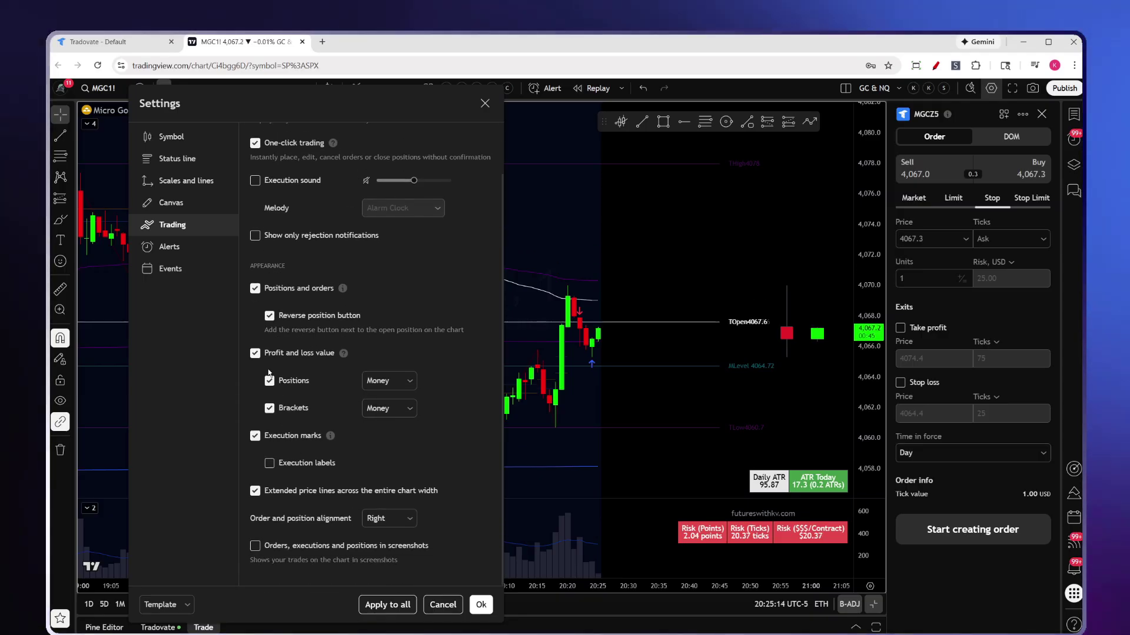
click(256, 439)
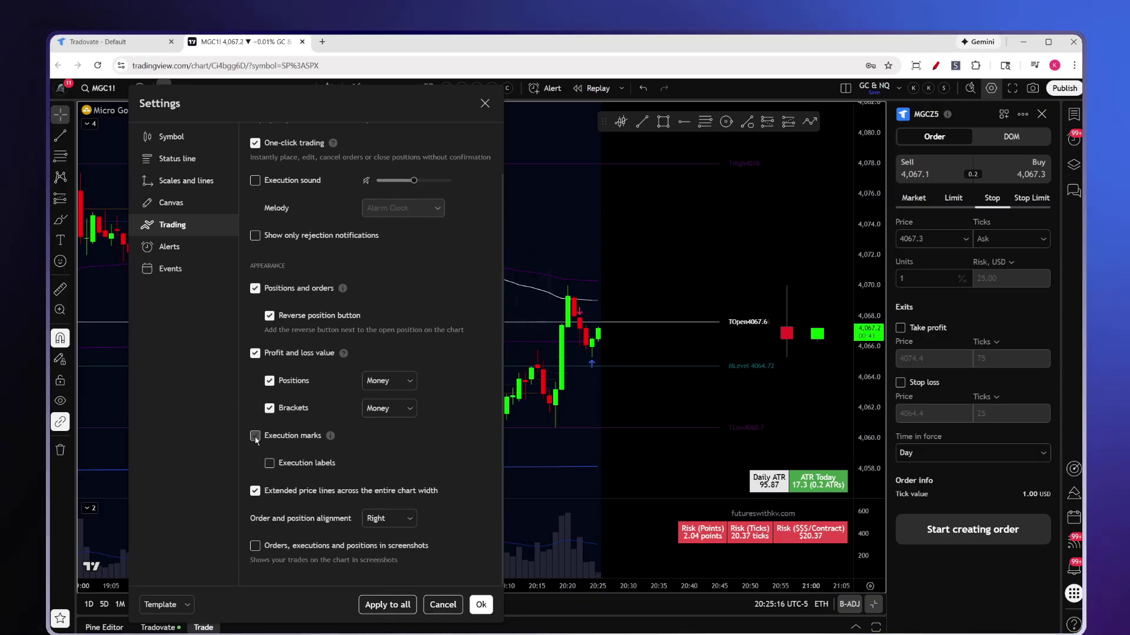
click(255, 437)
click(270, 464)
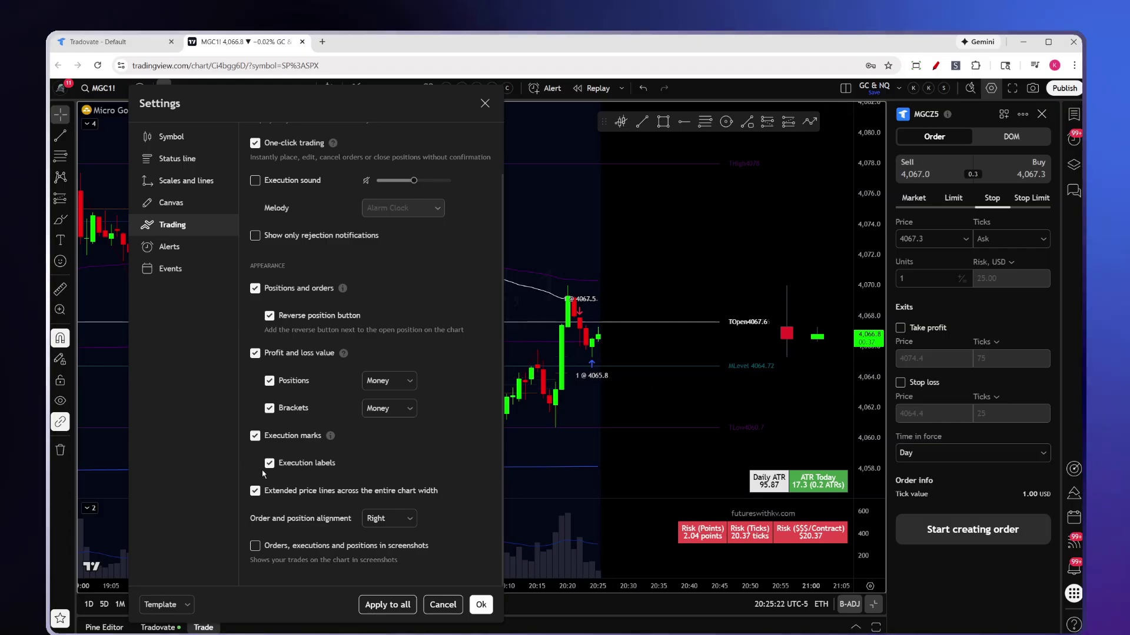
Try toggling the execution sound and one-click trading options, and close the chart settings
scroll(317, 365, up, 1)
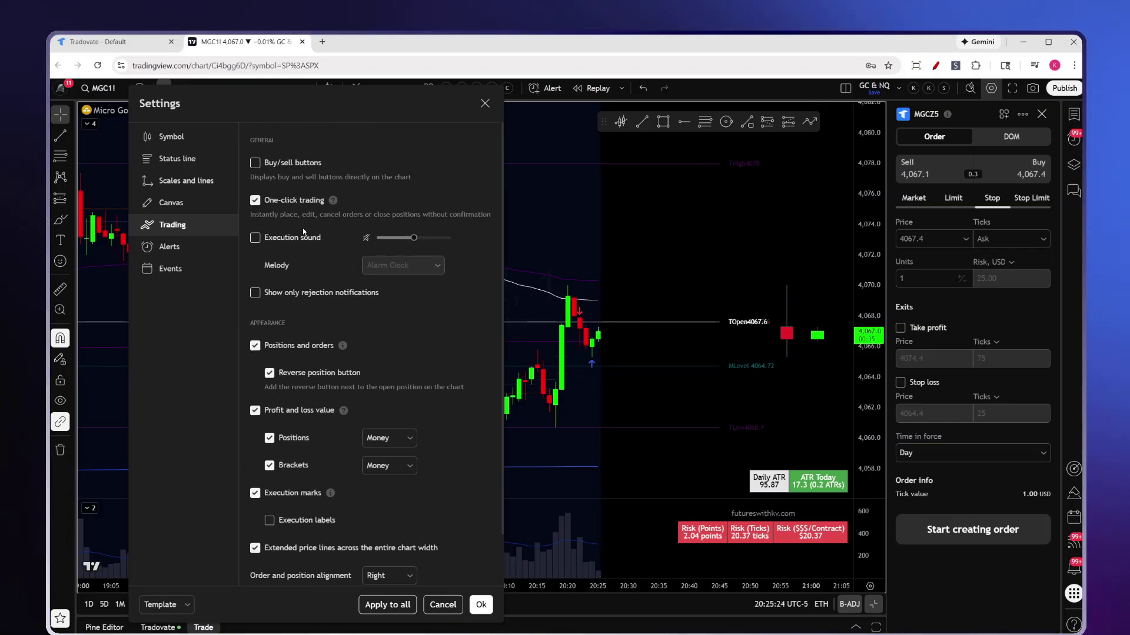
click(256, 238)
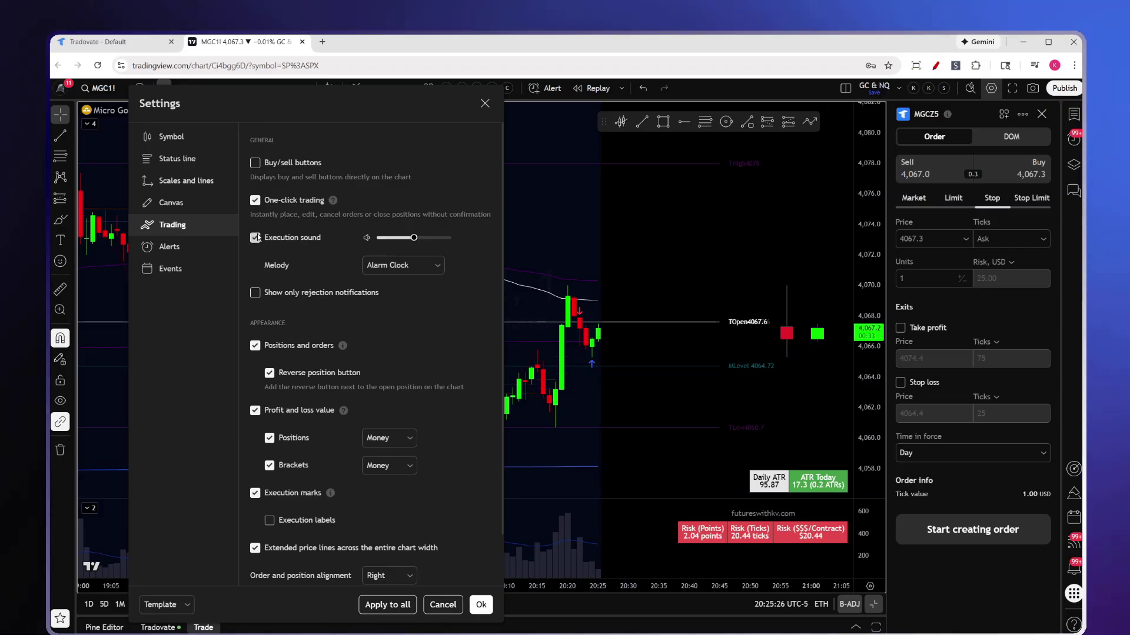
click(256, 238)
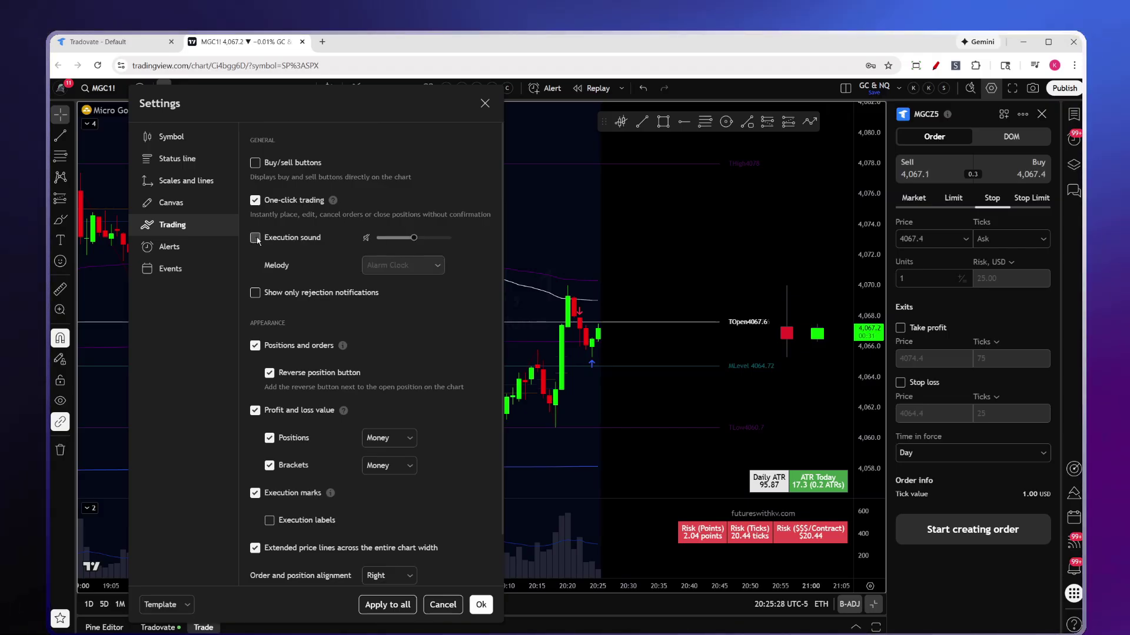
click(256, 201)
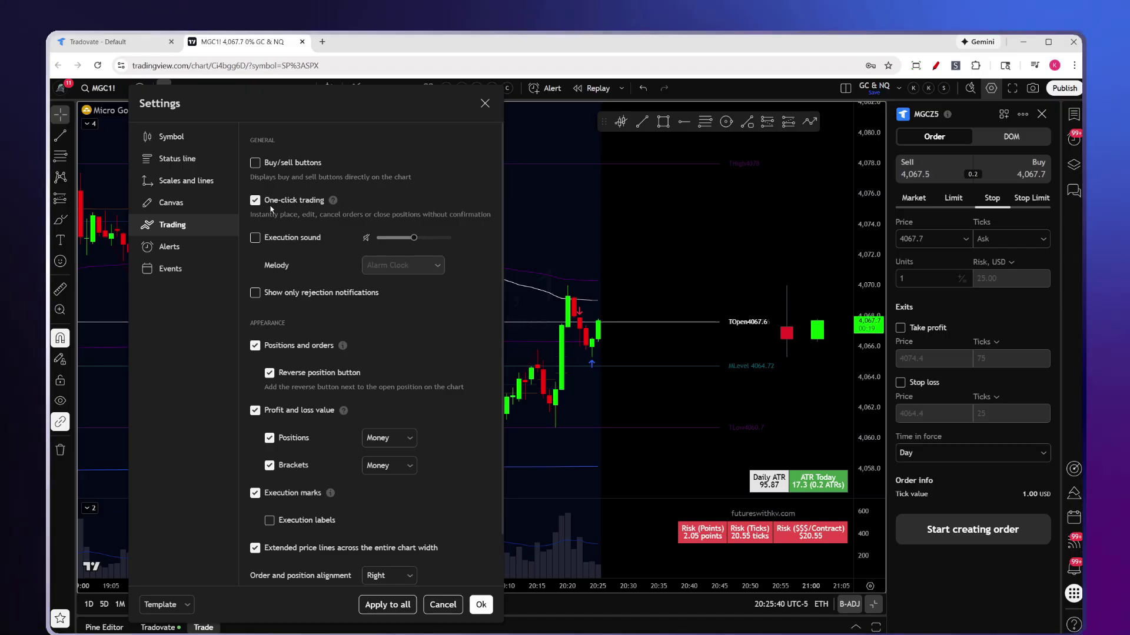
click(484, 103)
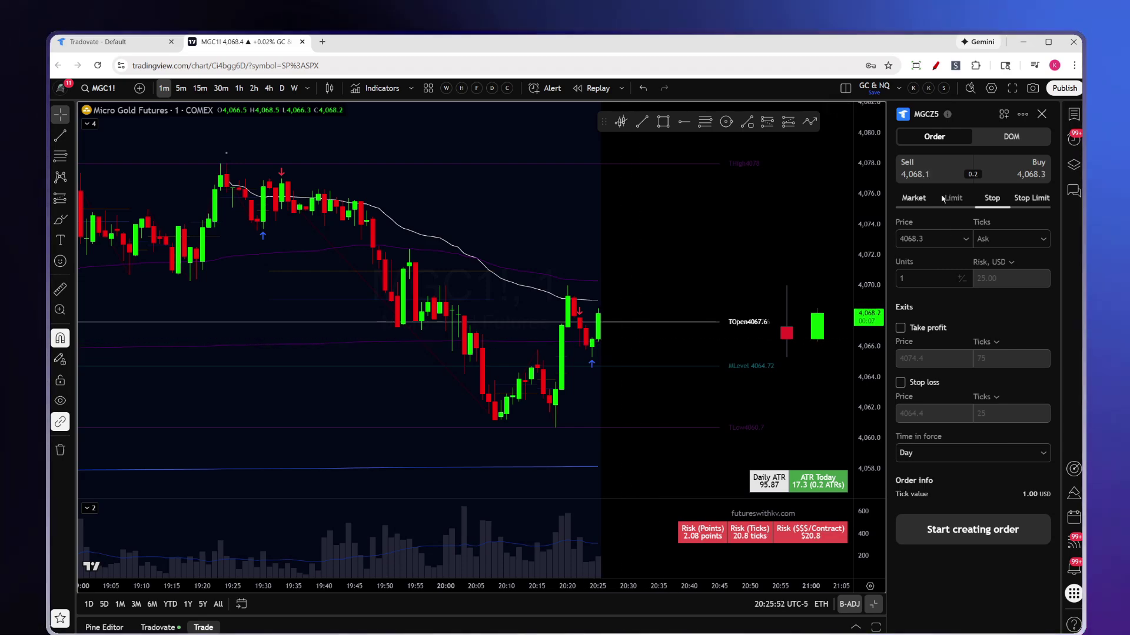
Set up a buy limit order for 2 units of MGCZ5 in the order ticket, priced at the ask
click(1018, 174)
click(955, 200)
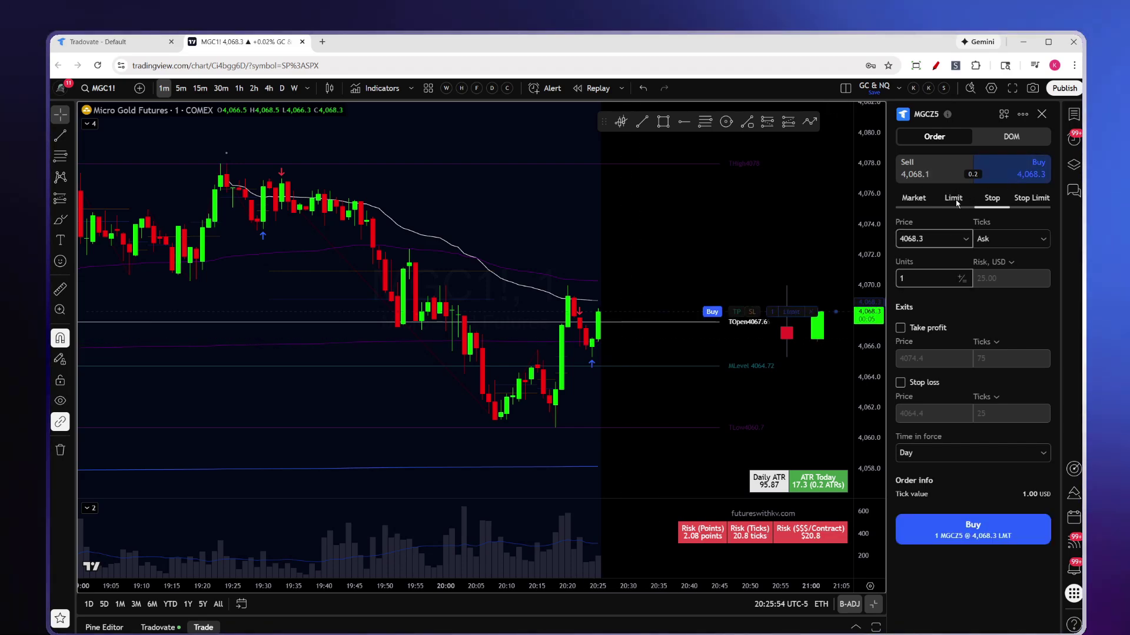
double_click(926, 278)
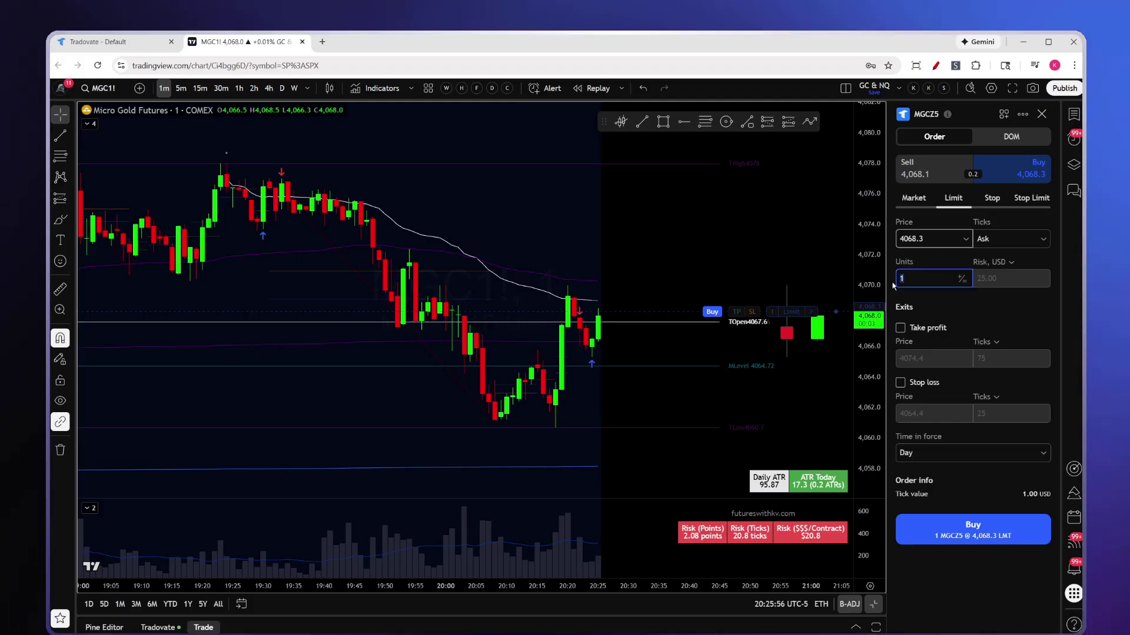
click(911, 279)
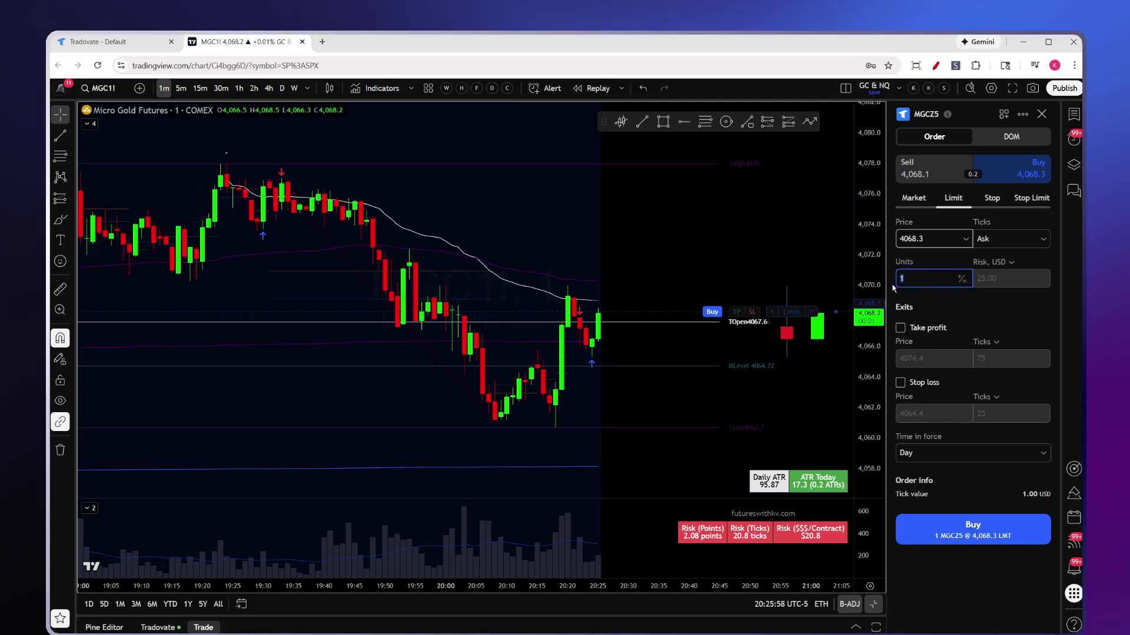
key(BackSpace)
text(2)
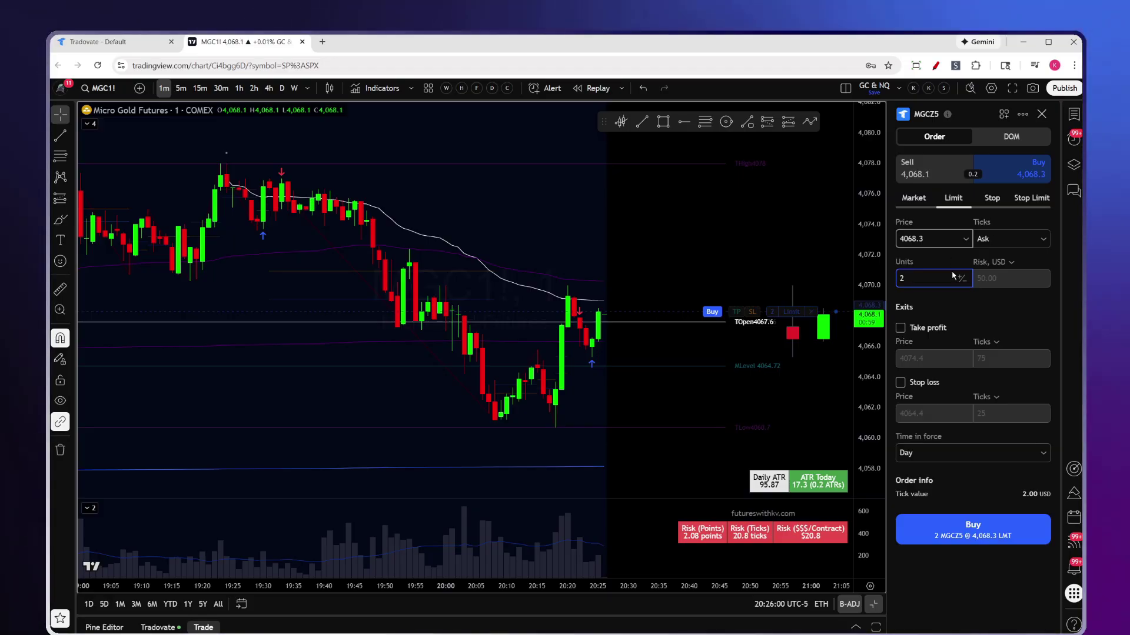
click(980, 238)
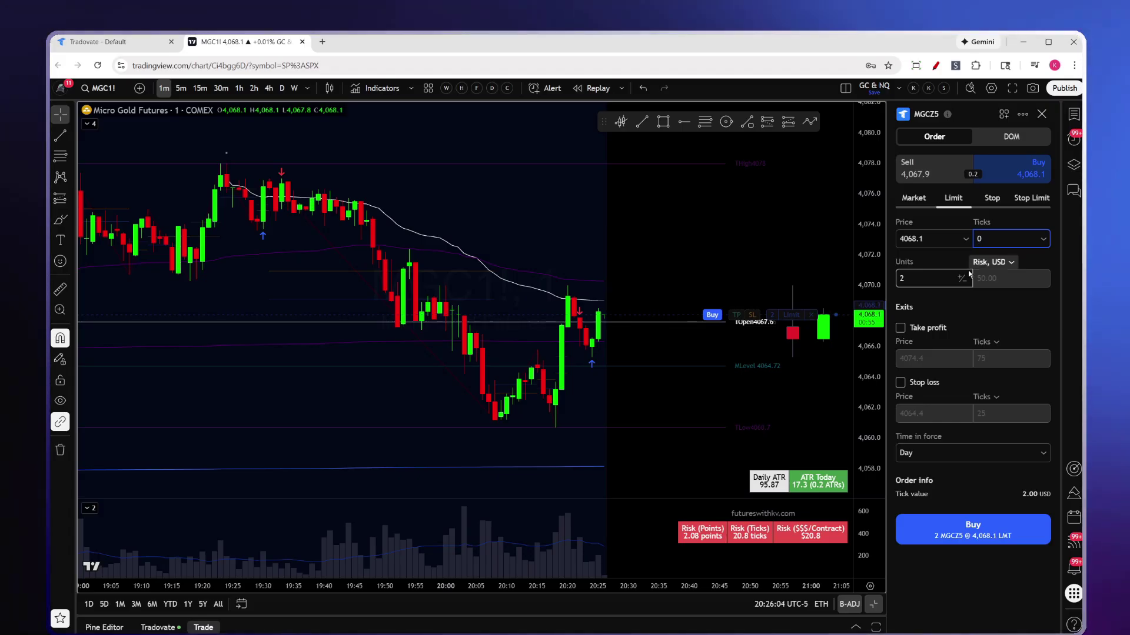
Add a stop loss at 4,064.4 and a take profit with a 200 USD reward, and place the buy limit order
click(902, 331)
click(900, 383)
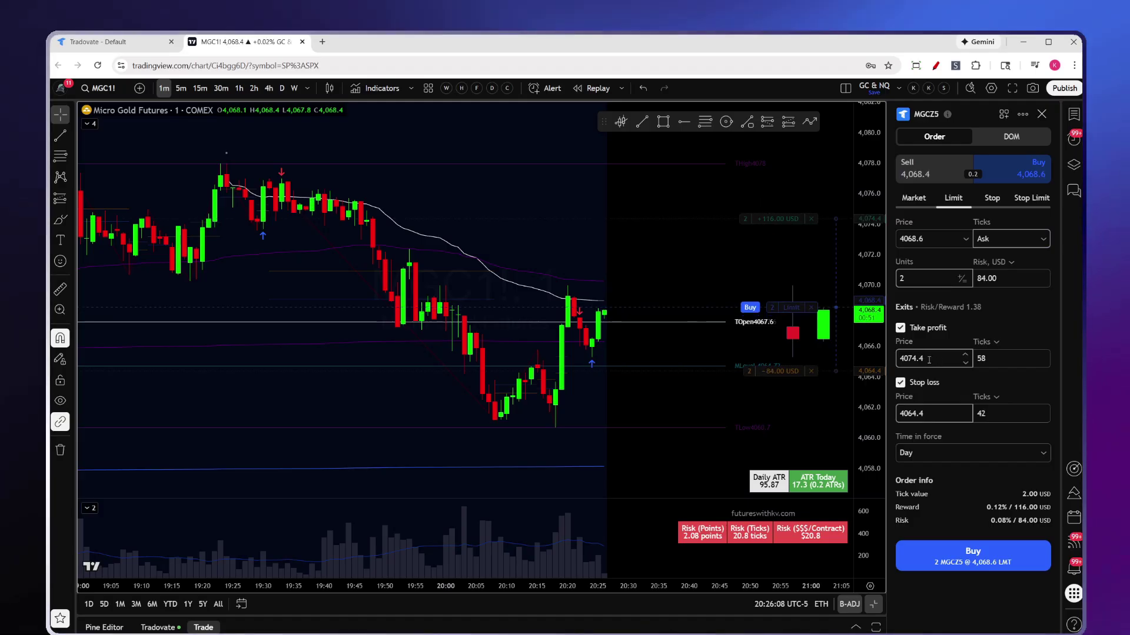
click(910, 360)
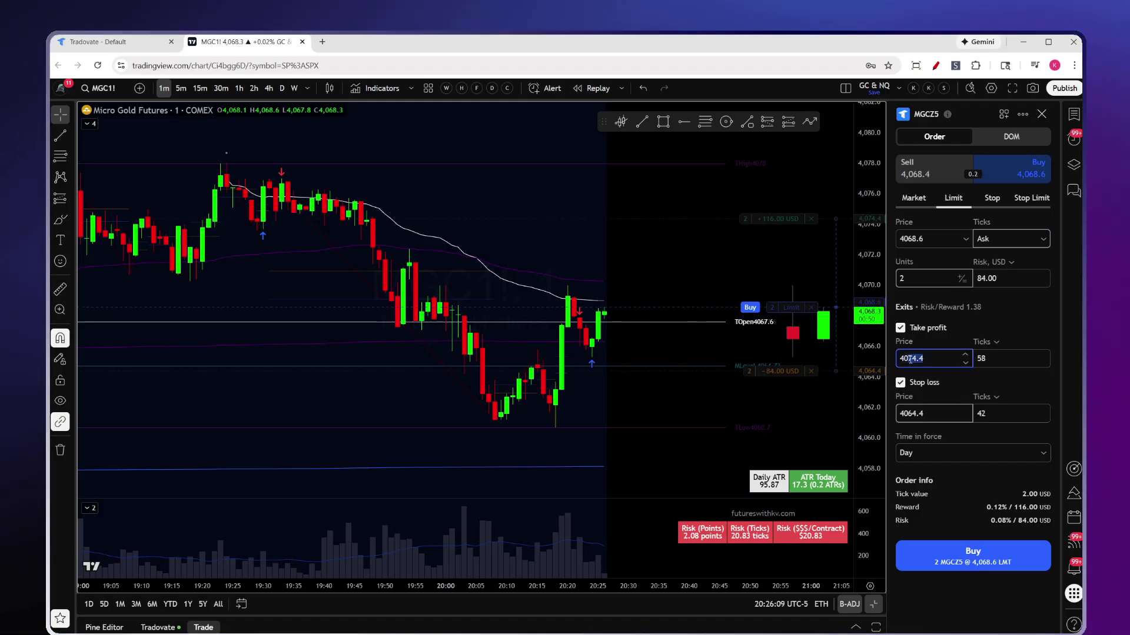
click(989, 360)
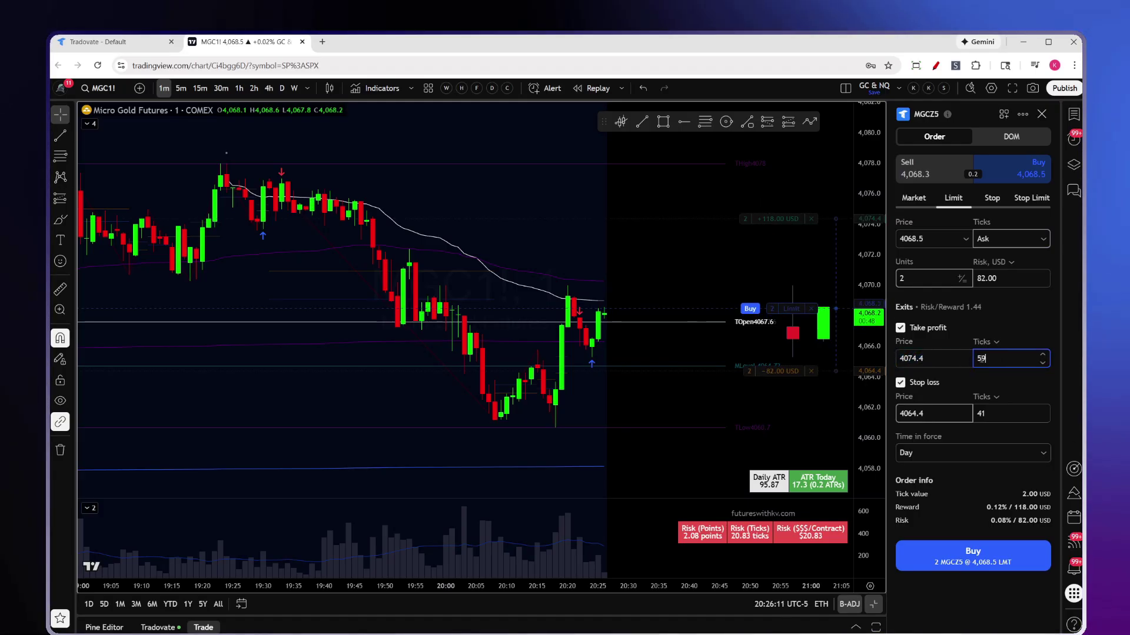
click(983, 342)
click(1000, 393)
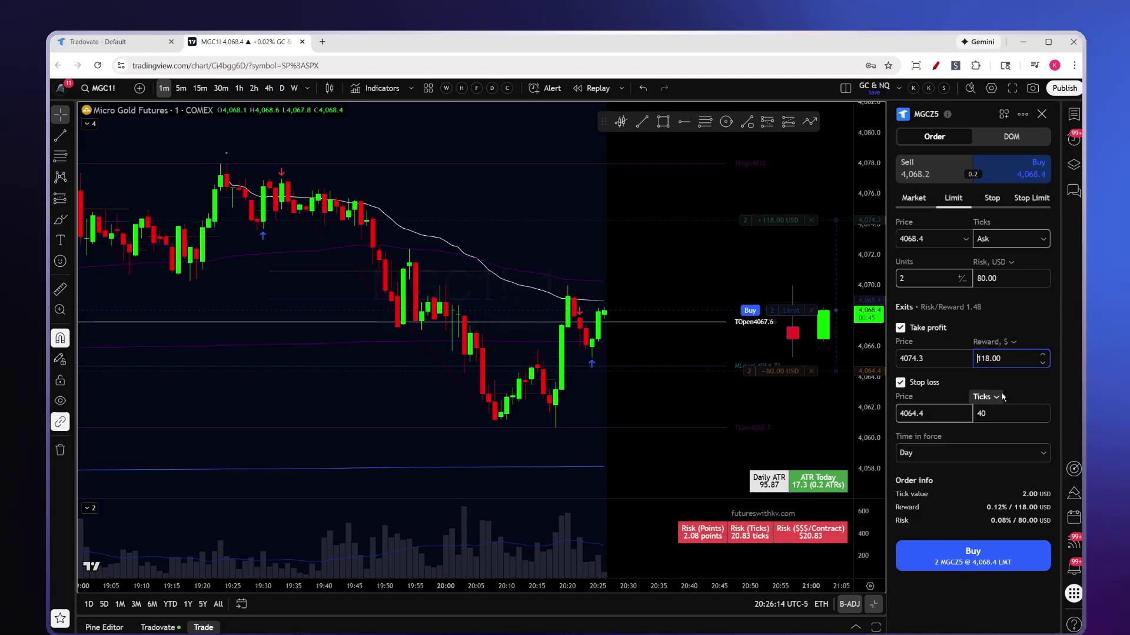
double_click(1006, 358)
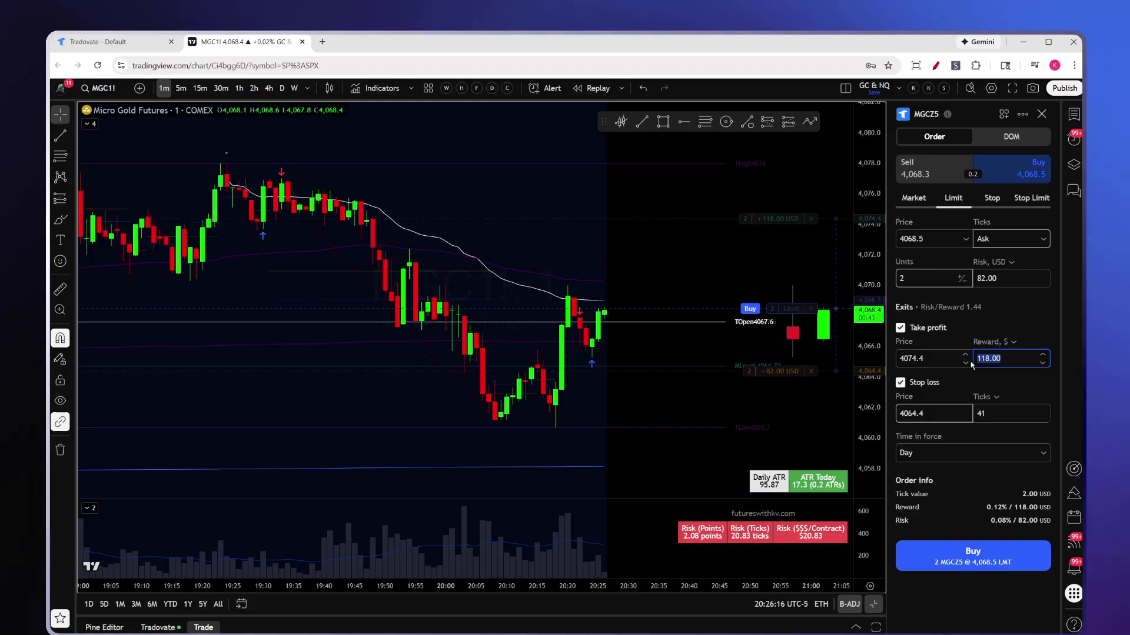
text(200)
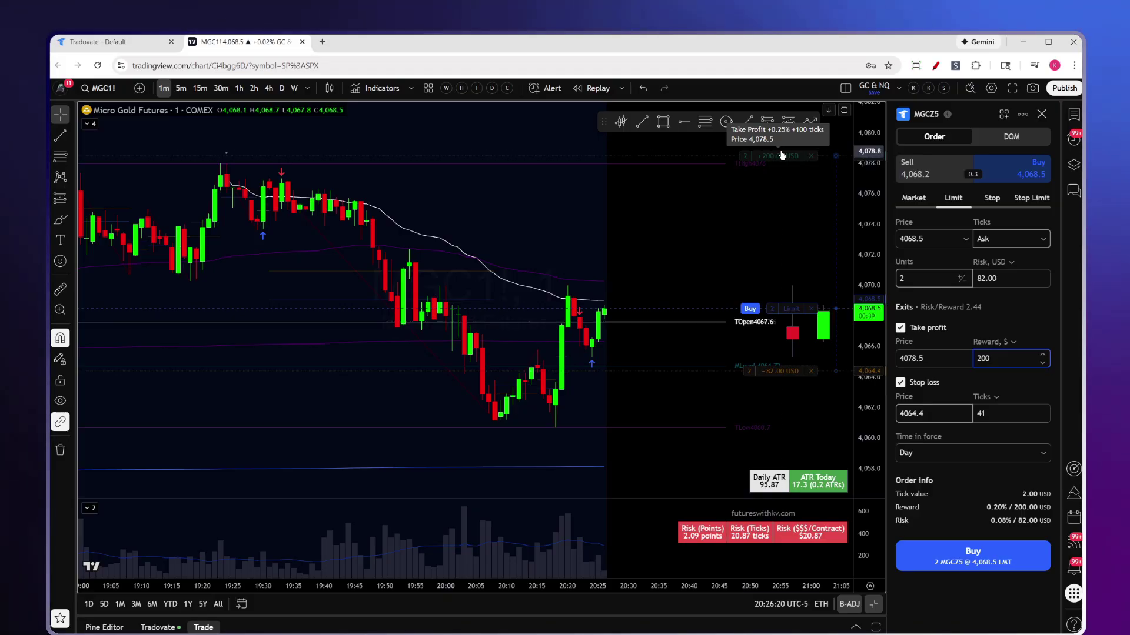
click(979, 563)
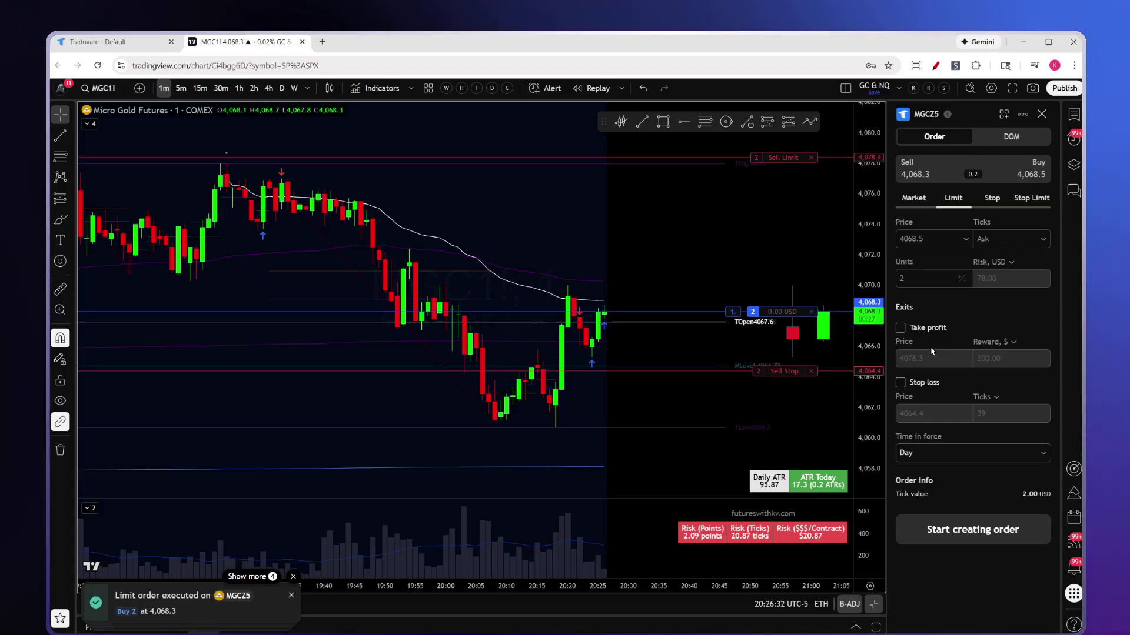
Discard a second buy order draft with a stop loss, and cancel the take-profit Sell Limit order on the chart
click(900, 383)
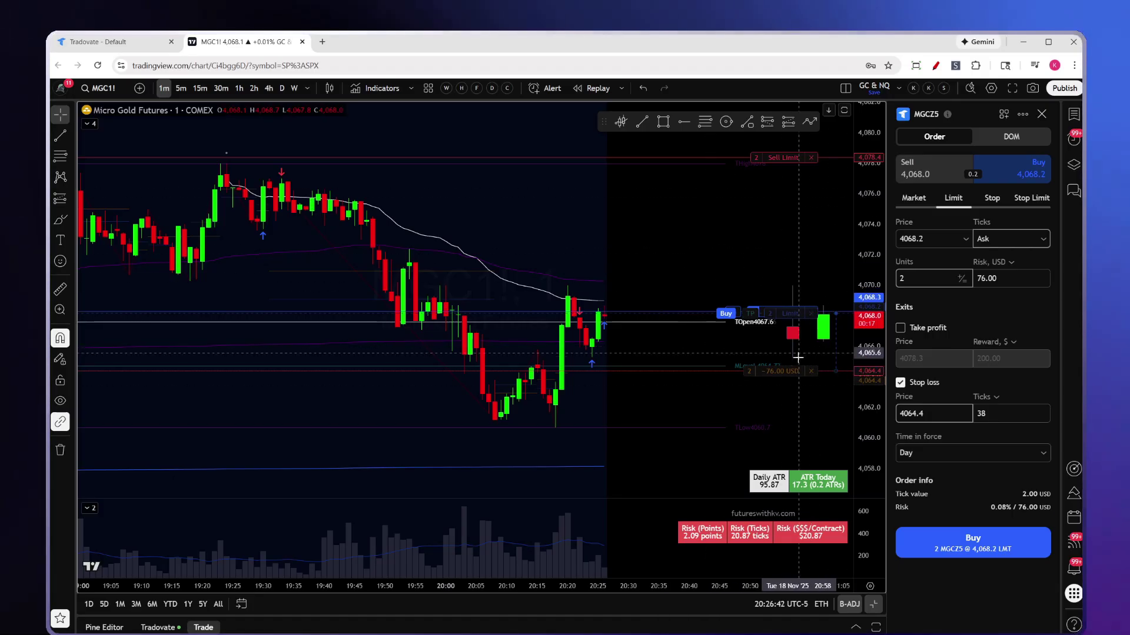
click(813, 320)
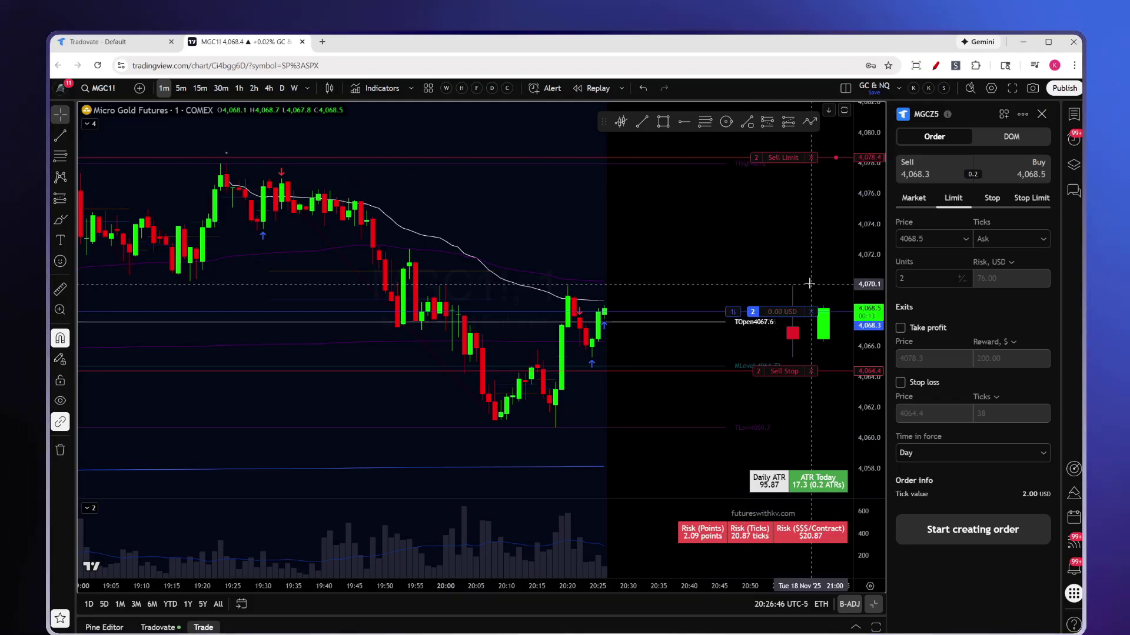
click(811, 157)
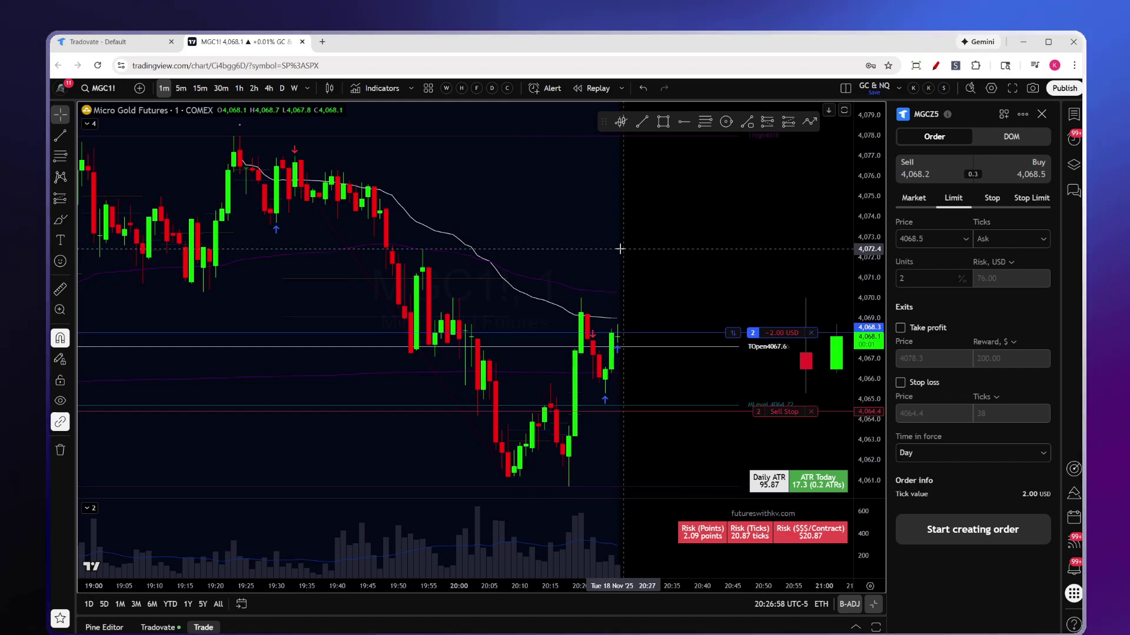
Set the order size to 1 unit and place sell limit orders on the chart at 4,072.3 and 4,075.4
right_click(524, 256)
click(744, 239)
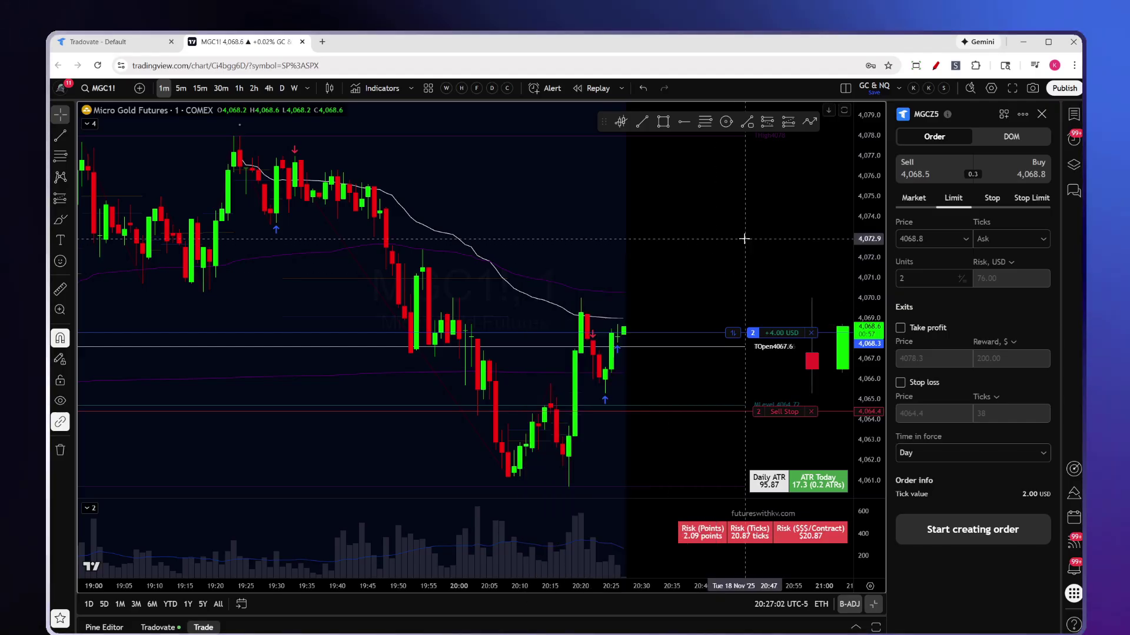
click(911, 280)
drag(911, 277, 897, 281)
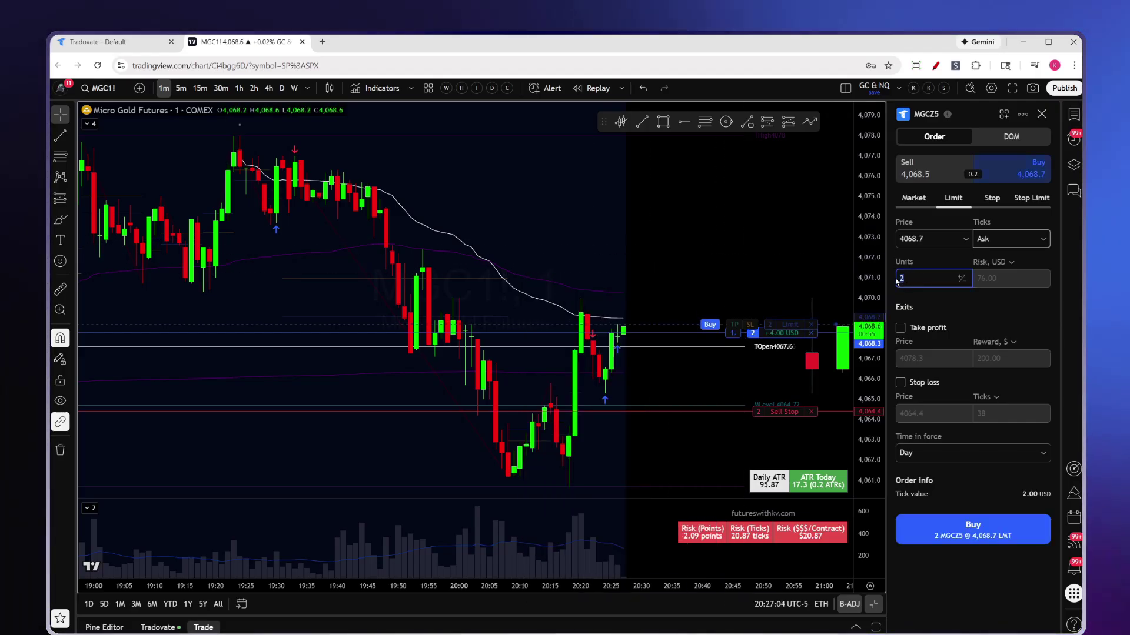
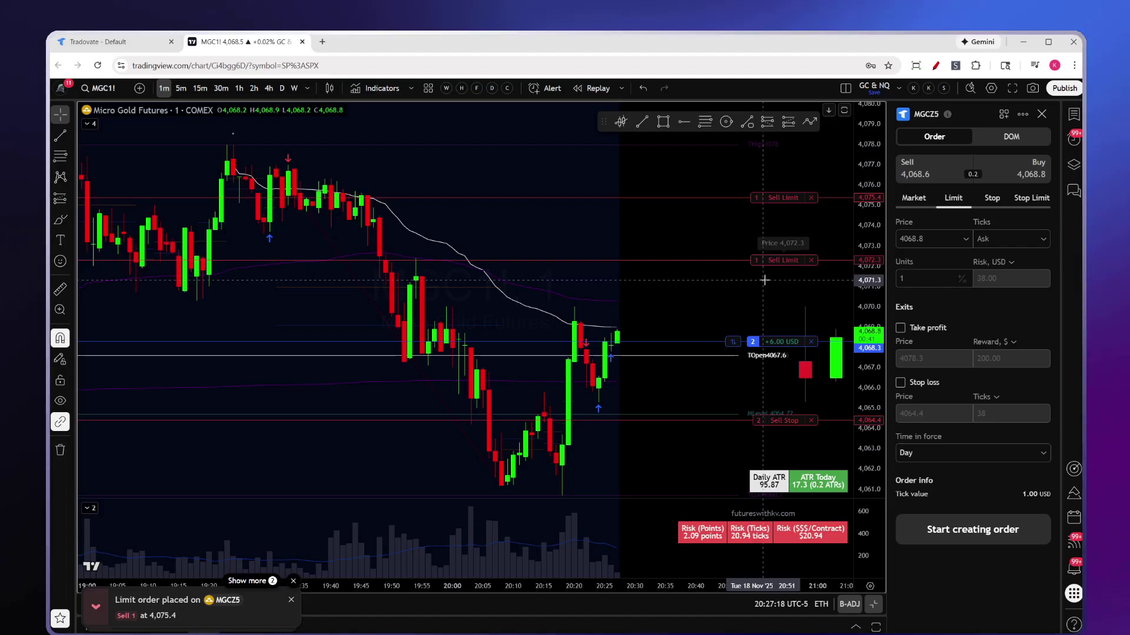
Move the lower sell limit order down towards the market price and the upper one to 4,072.4 on the chart
drag(764, 279, 751, 290)
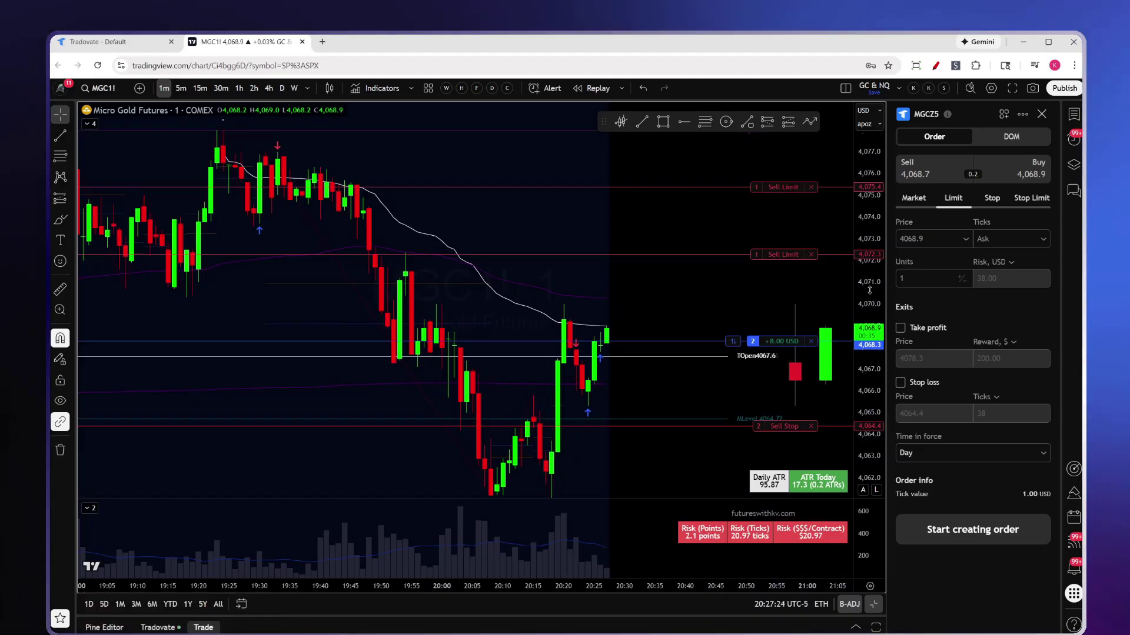
scroll(806, 268, up, 1)
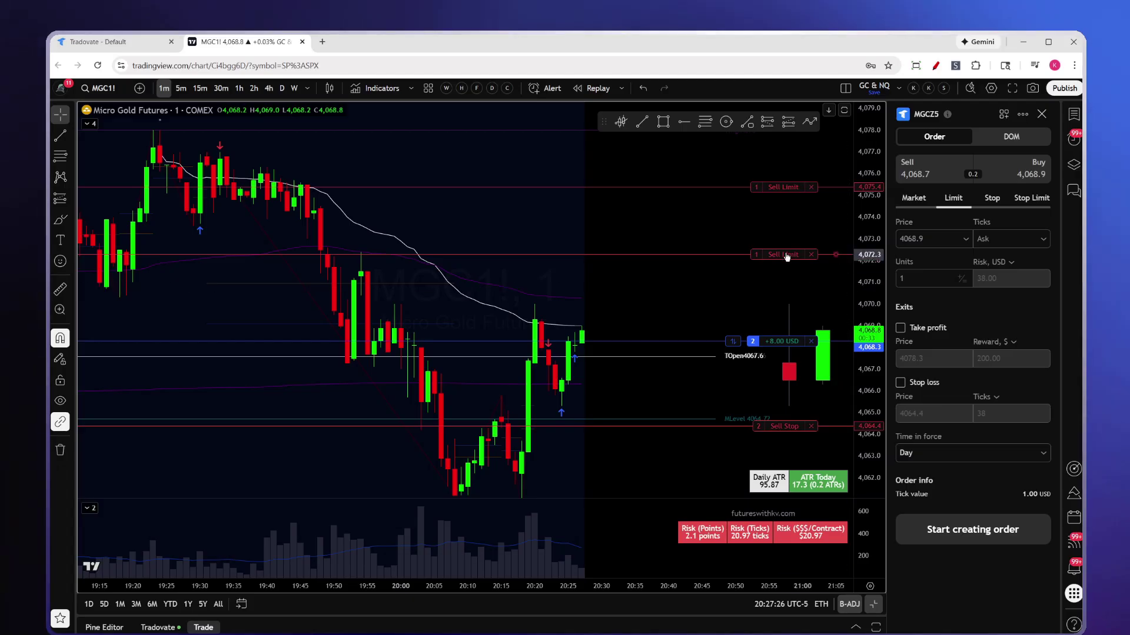
drag(774, 258, 764, 328)
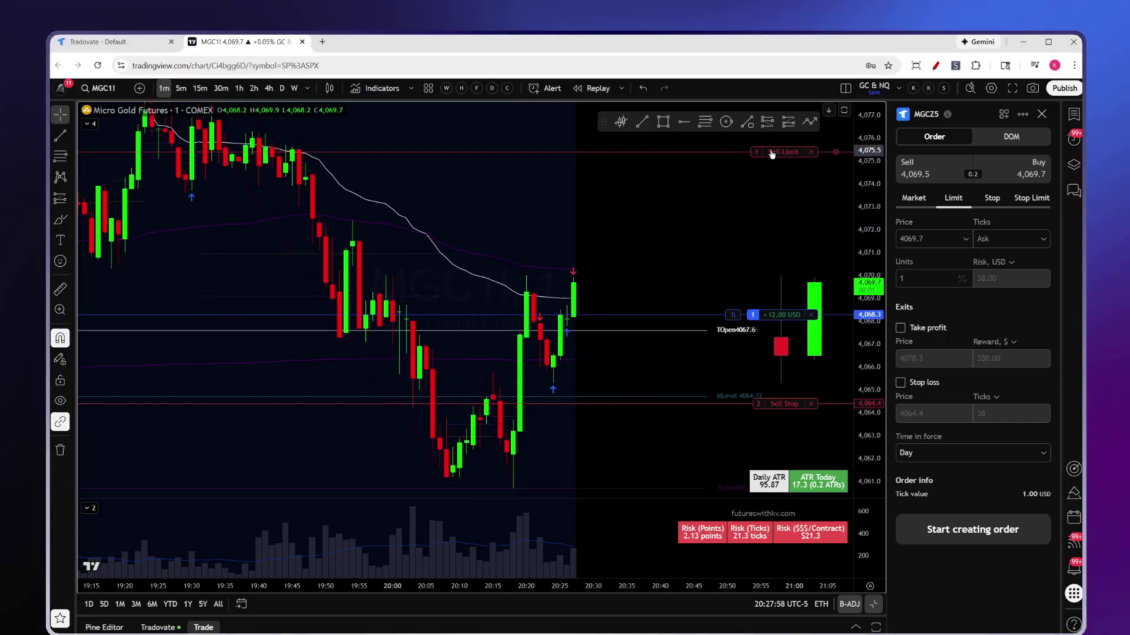
drag(763, 154, 761, 221)
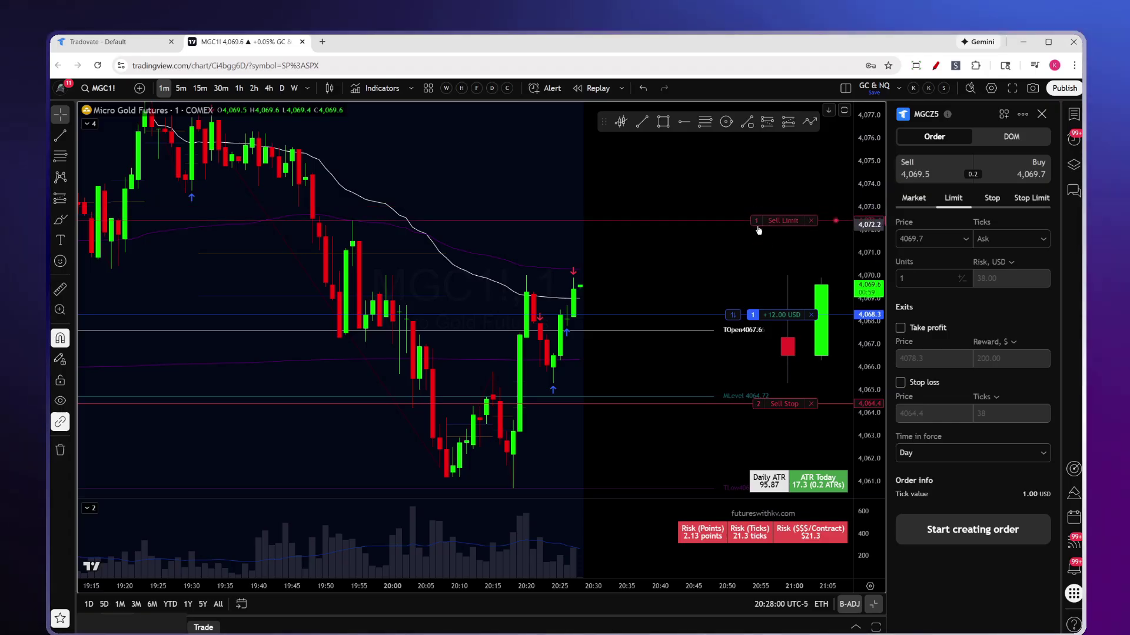
Reduce the Sell Stop order's quantity to 1 on the chart and confirm the modification
drag(770, 404, 769, 410)
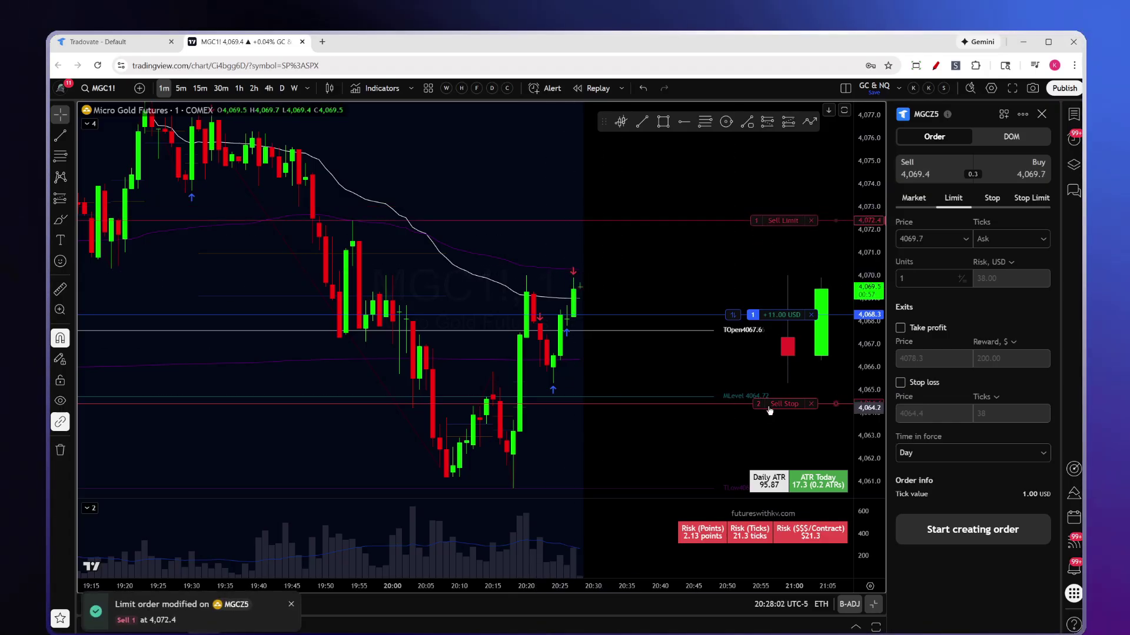
click(758, 404)
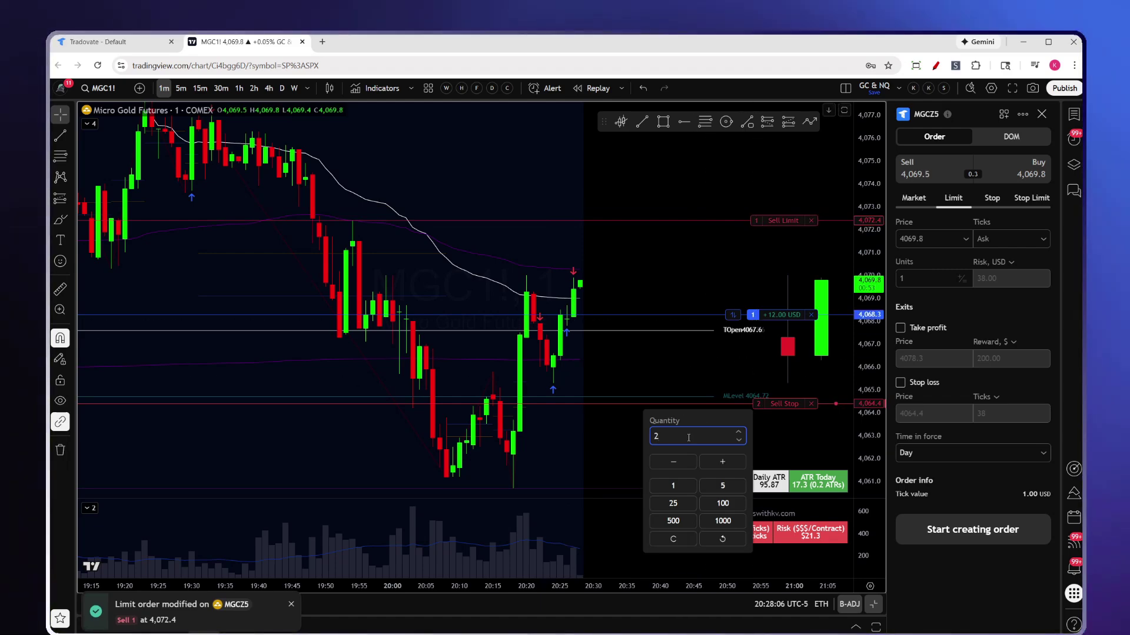
click(674, 461)
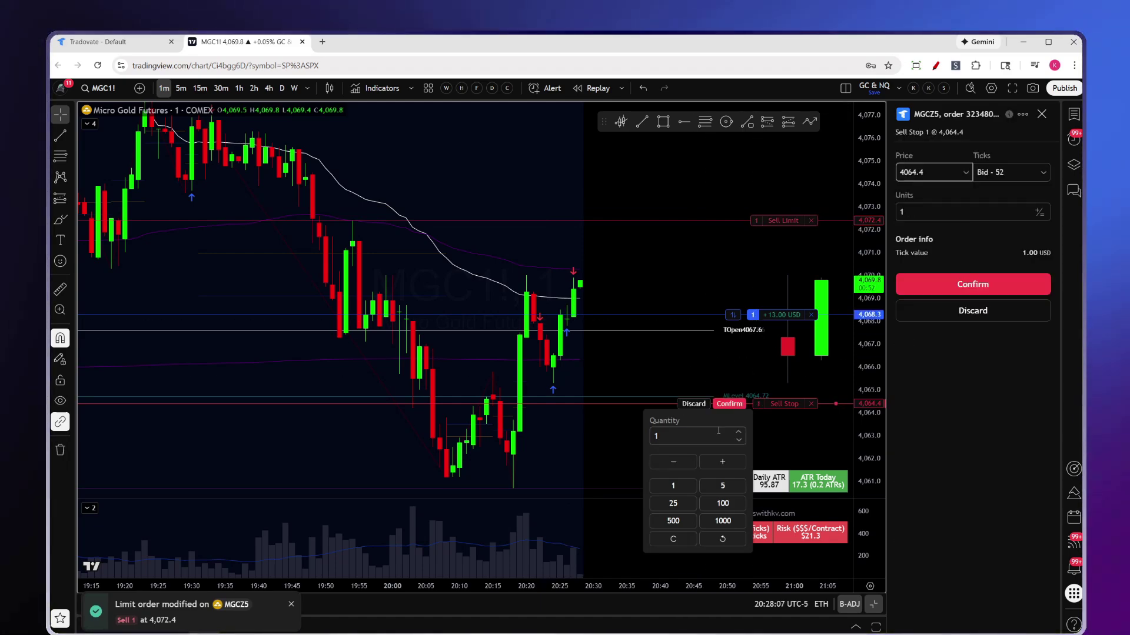
click(962, 285)
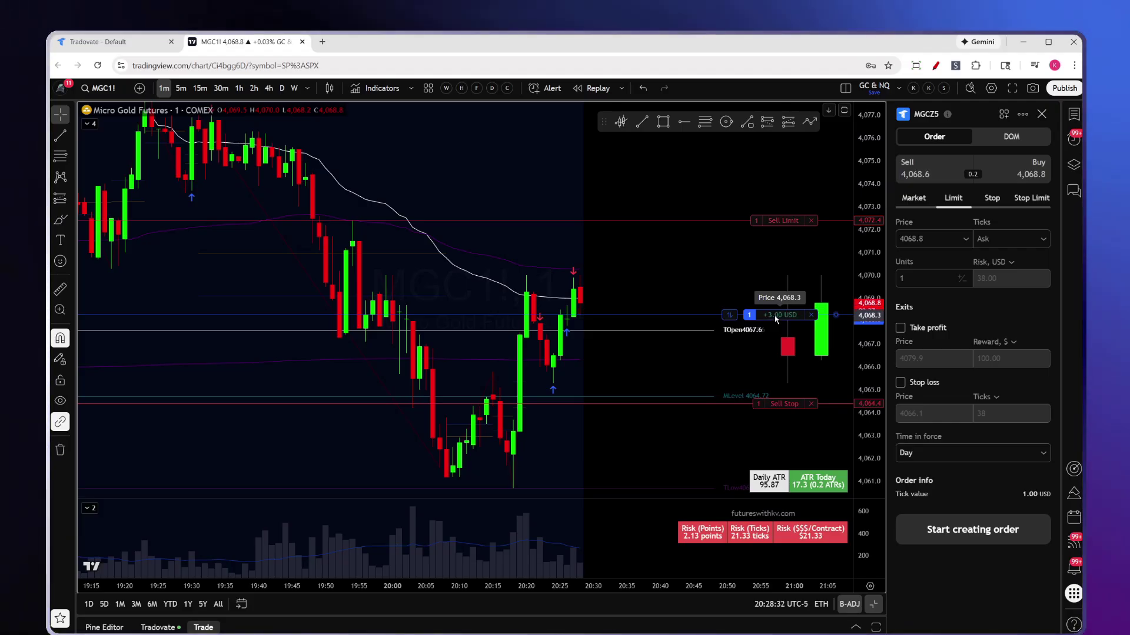
Try showing the positions' profit and loss in ticks and in percent in the trading settings, and restore Money
right_click(630, 246)
click(657, 586)
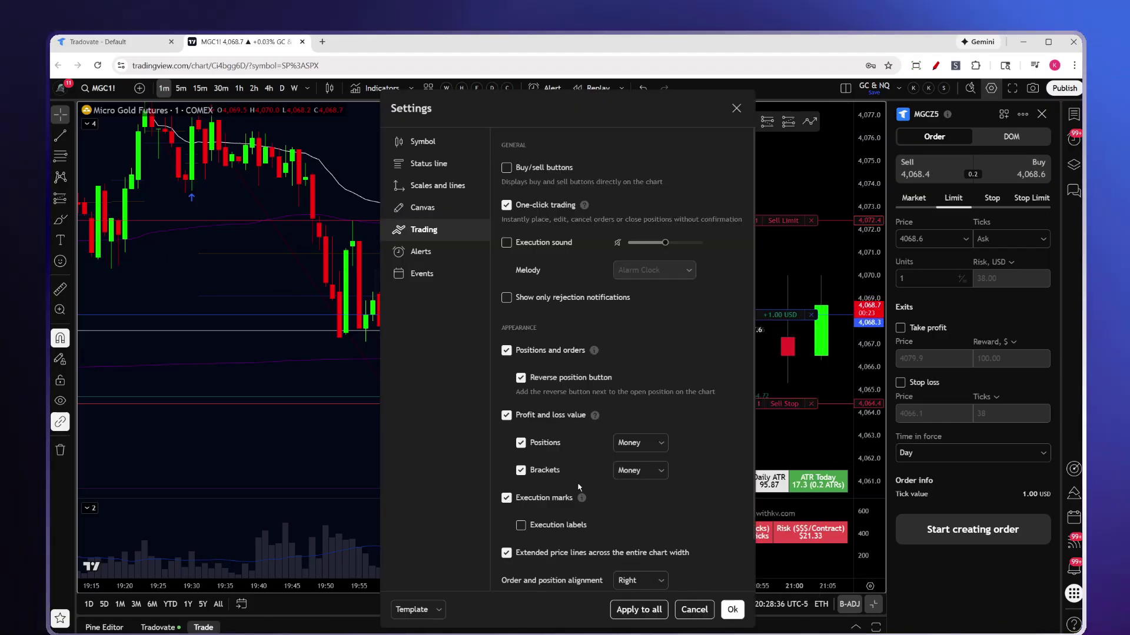
scroll(579, 487, down, 1)
drag(597, 100, 449, 100)
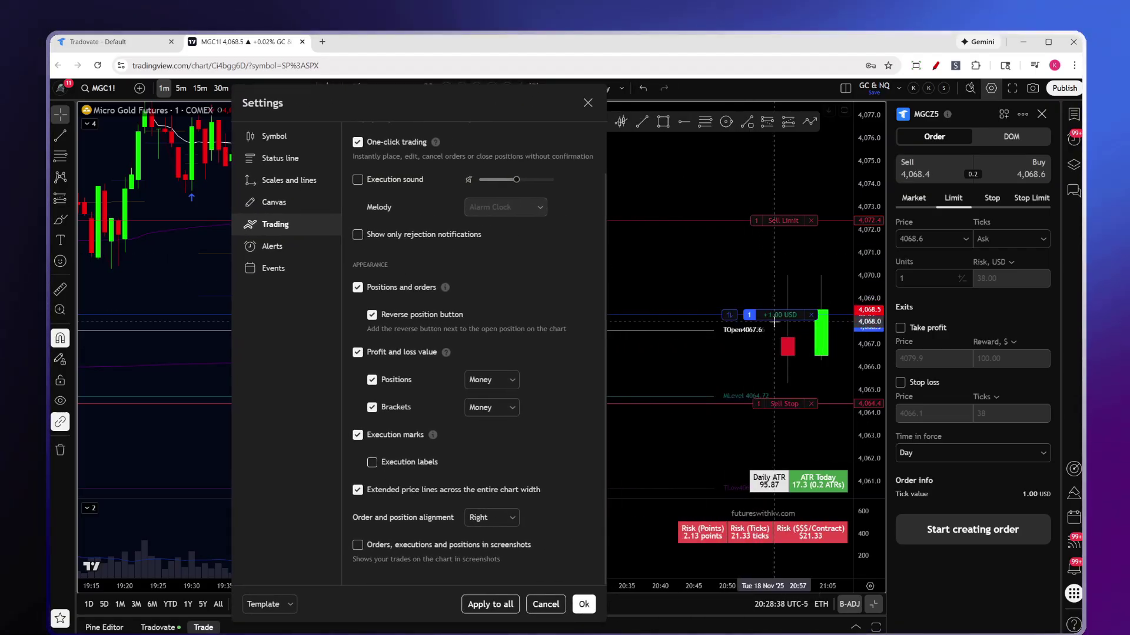
click(511, 385)
click(491, 420)
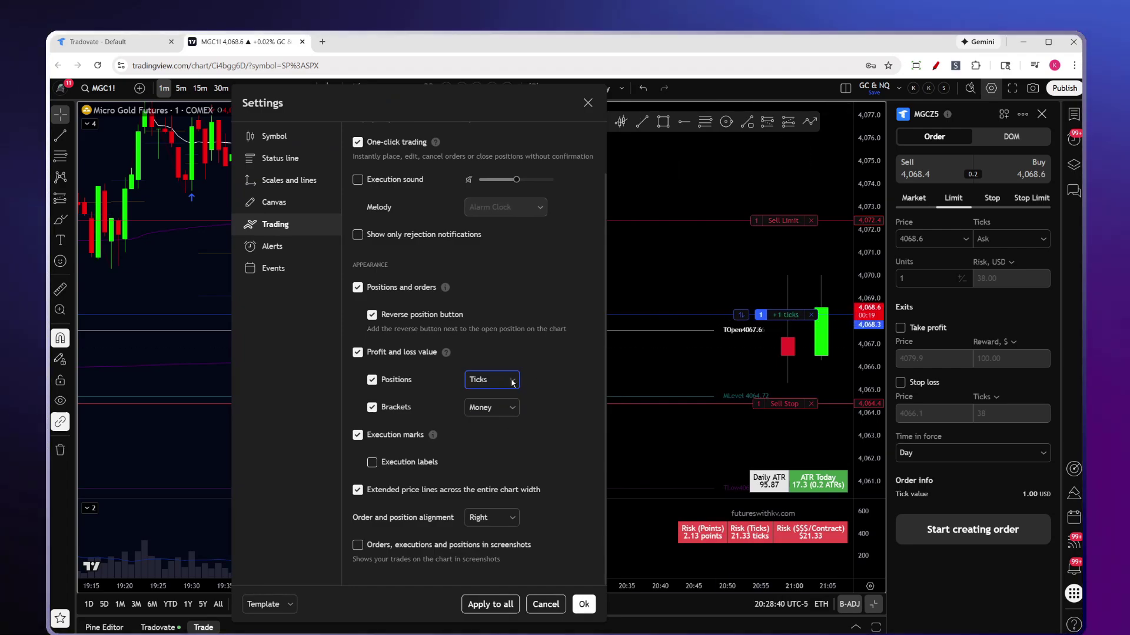
click(512, 382)
click(491, 438)
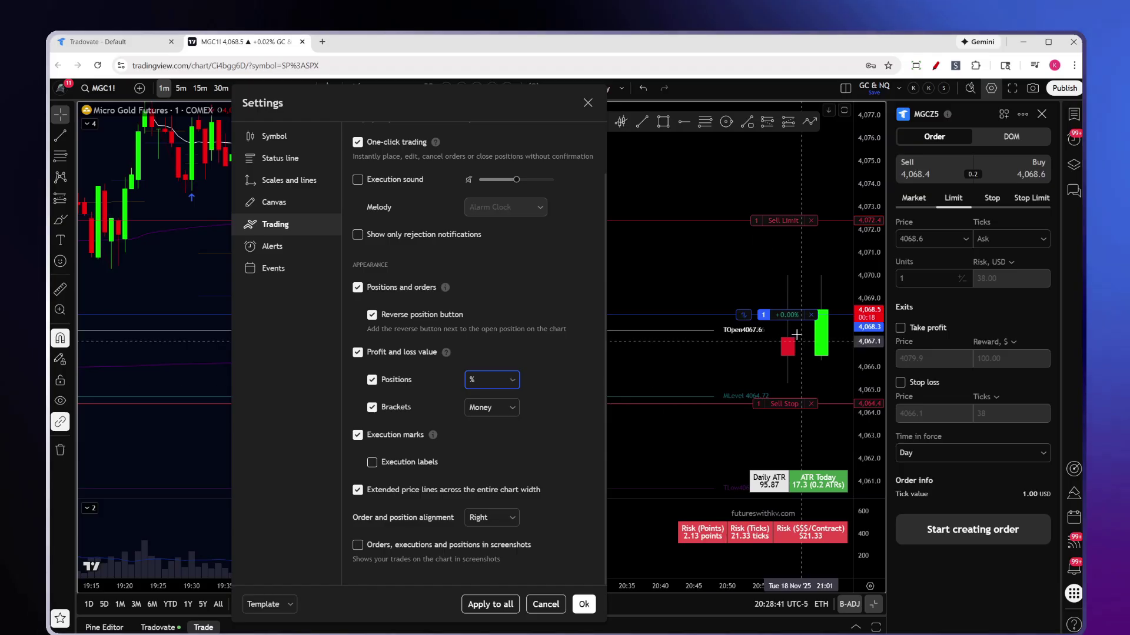
click(511, 383)
click(491, 404)
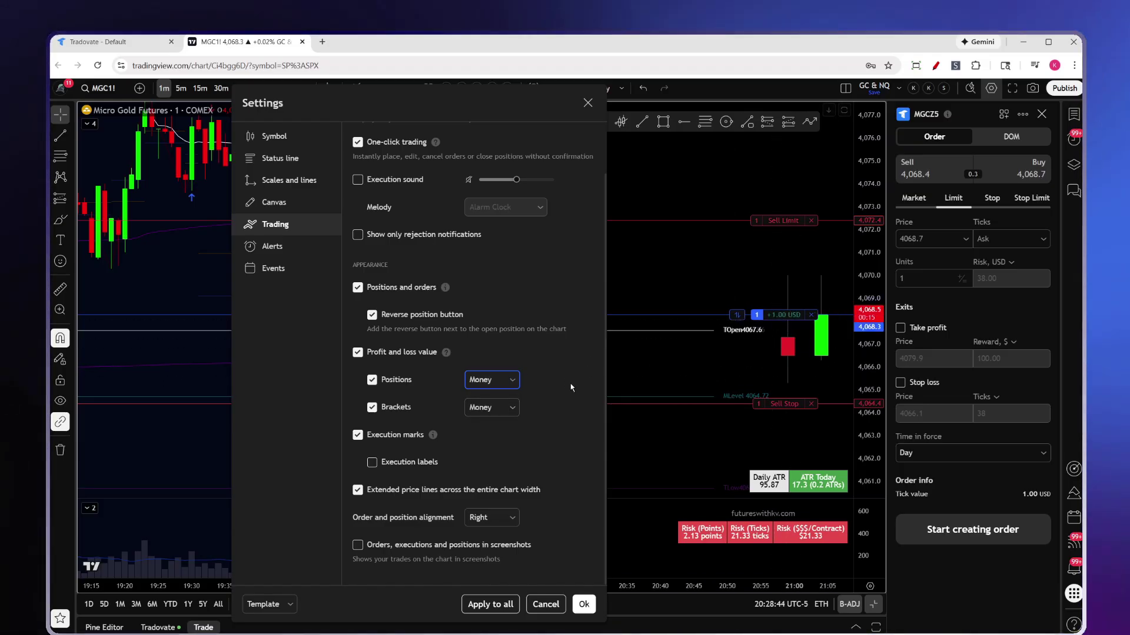
click(584, 604)
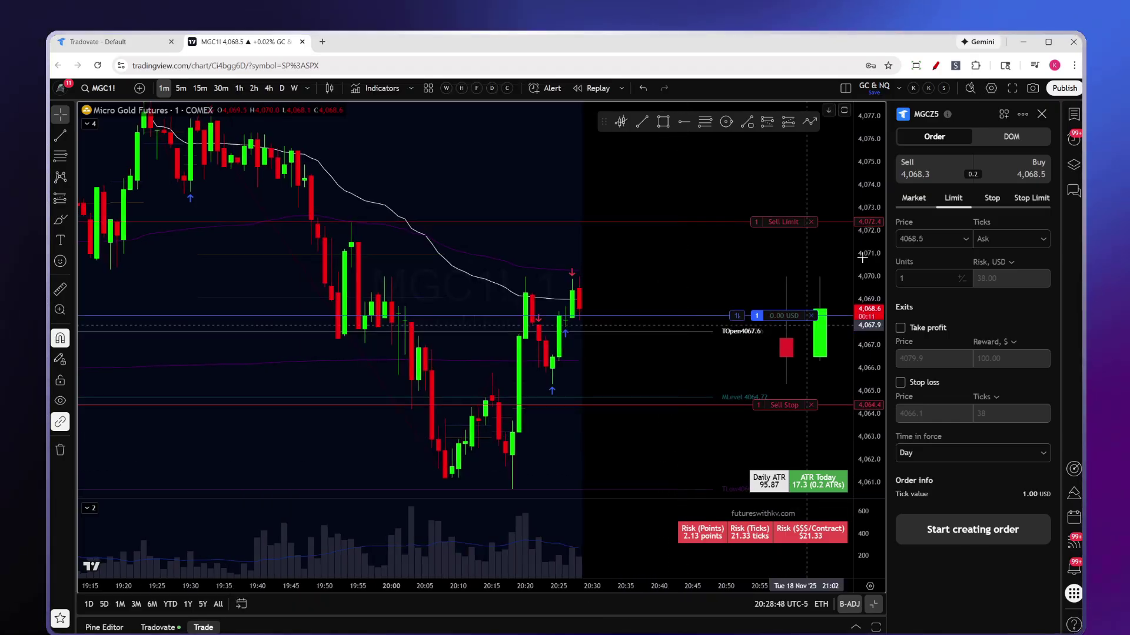
Flatten the MGCZ5 position from the DOM, and set the order ticket to a market order
click(1005, 136)
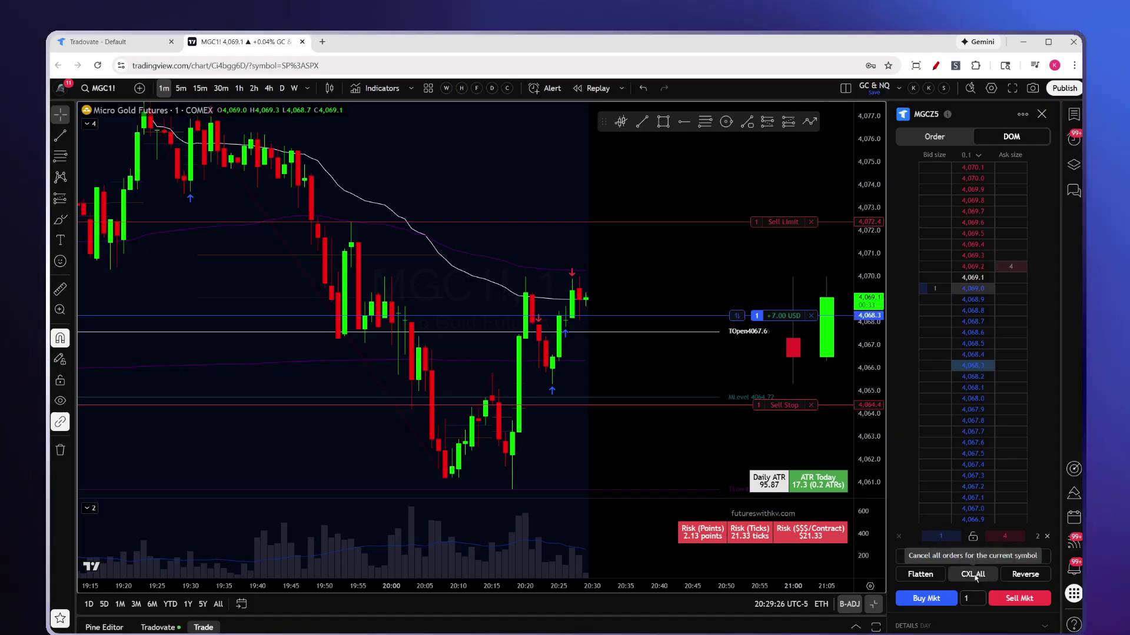
click(921, 575)
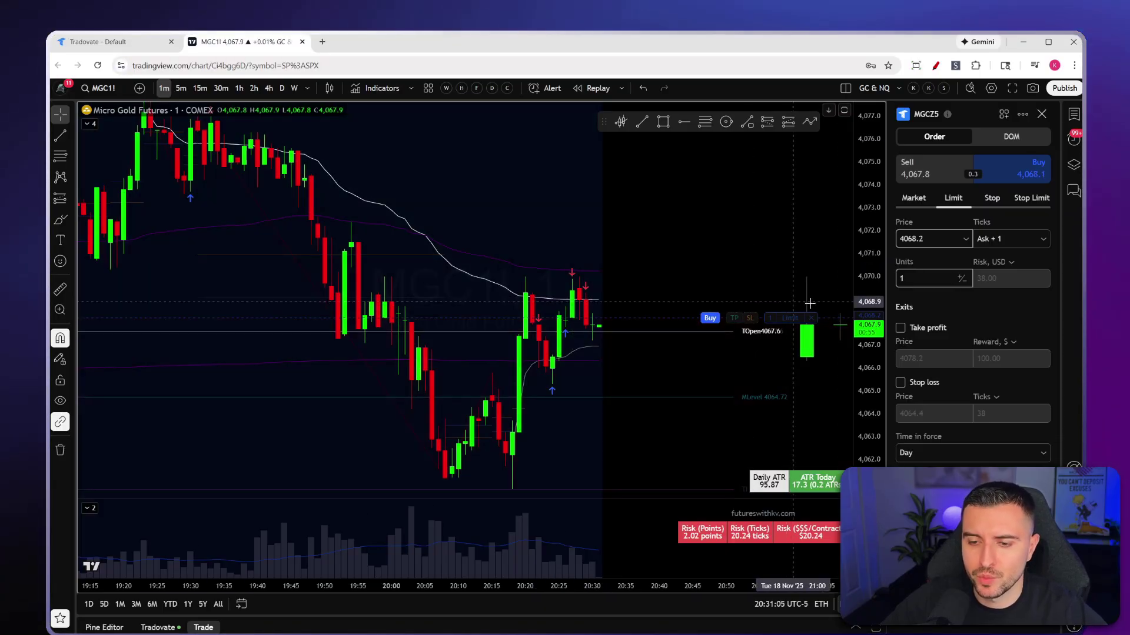
click(914, 198)
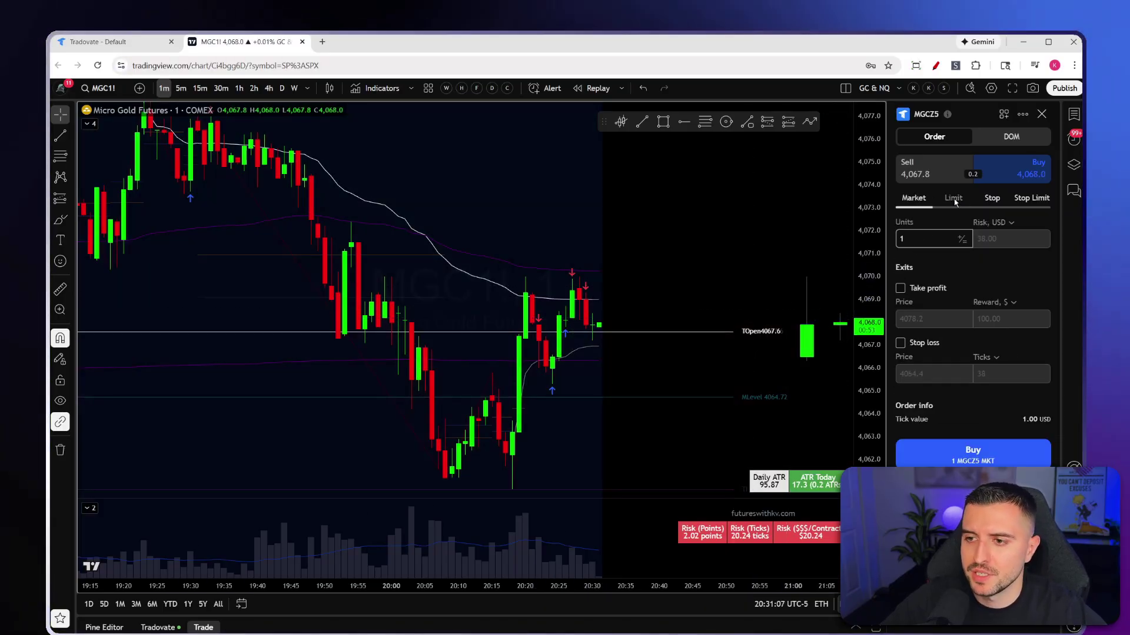
Buy 1 MGCZ5 with a limit order at 4,068.2, and check the open position's profit and loss in Tradovate
click(953, 198)
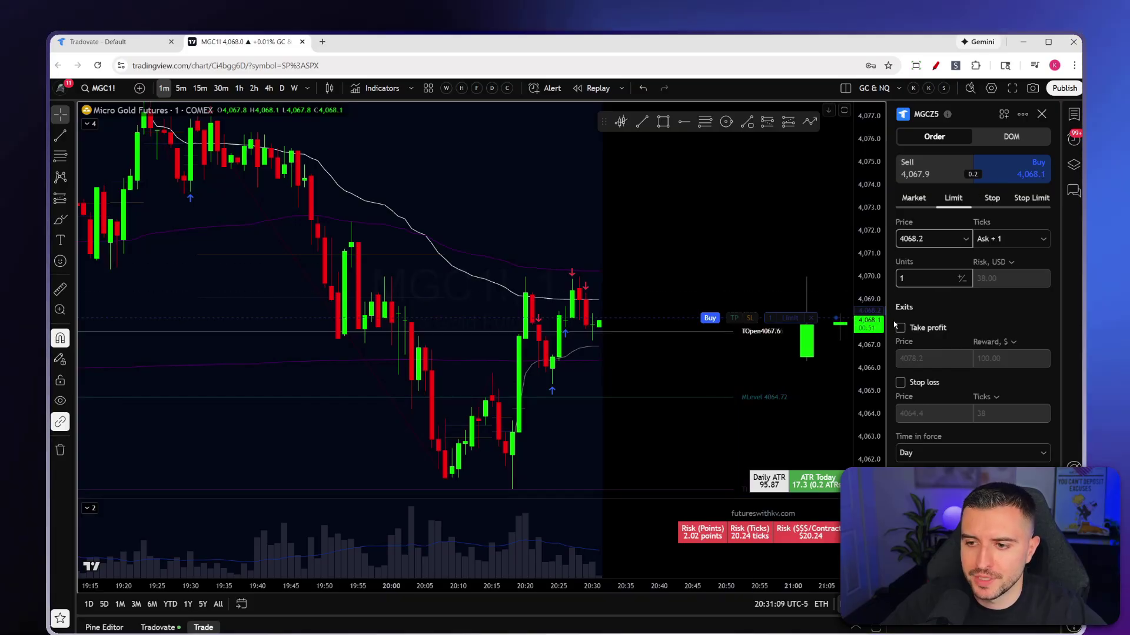
click(993, 240)
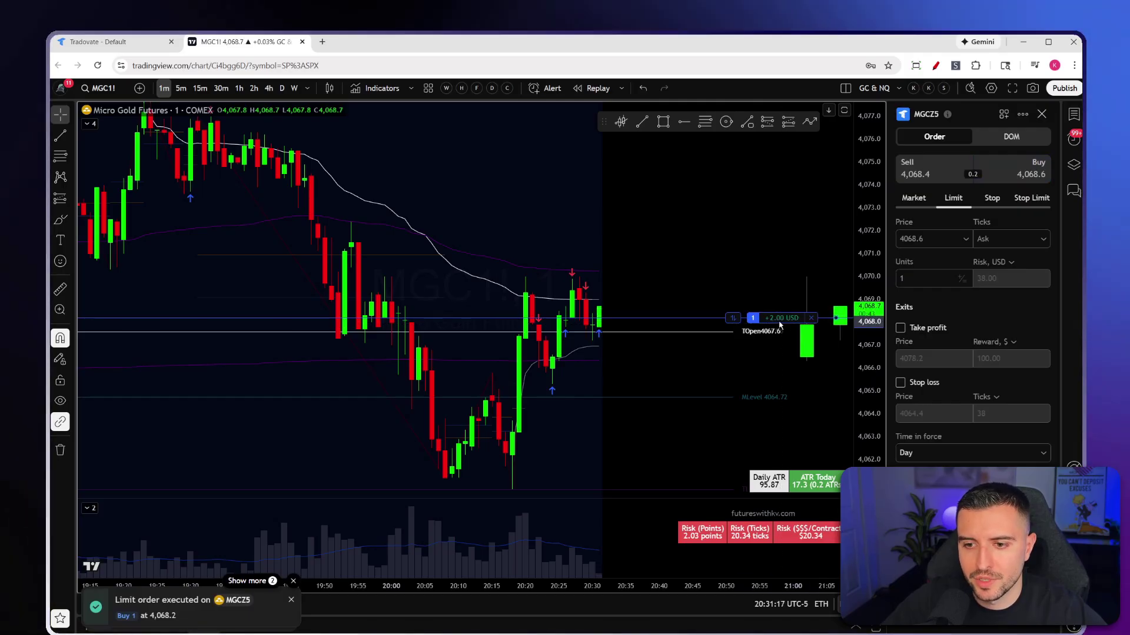
click(94, 42)
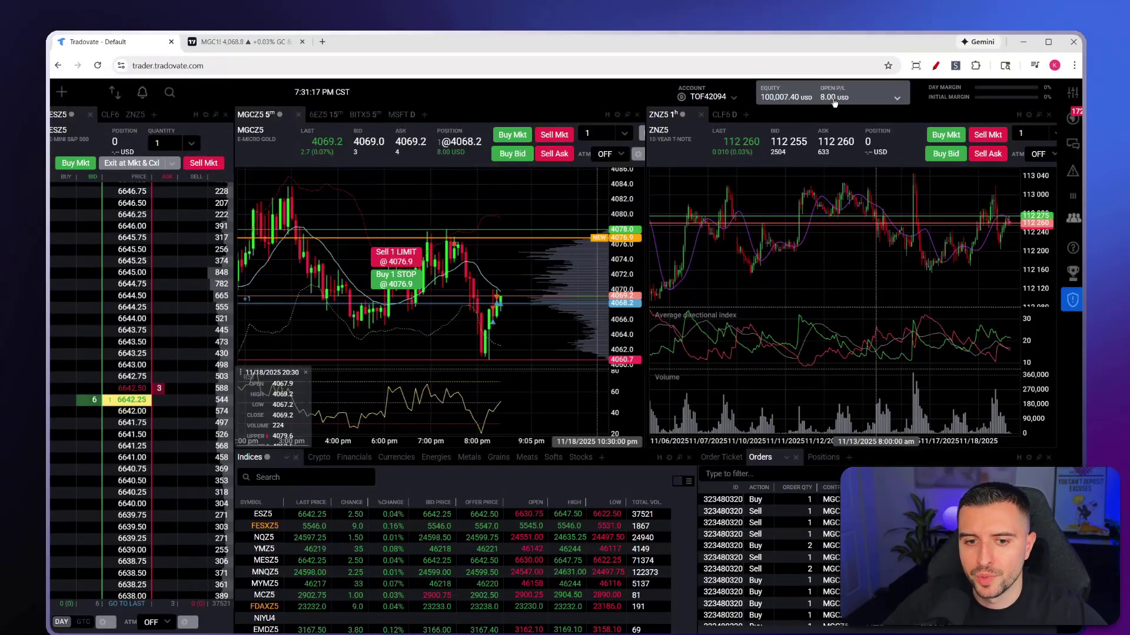
click(248, 47)
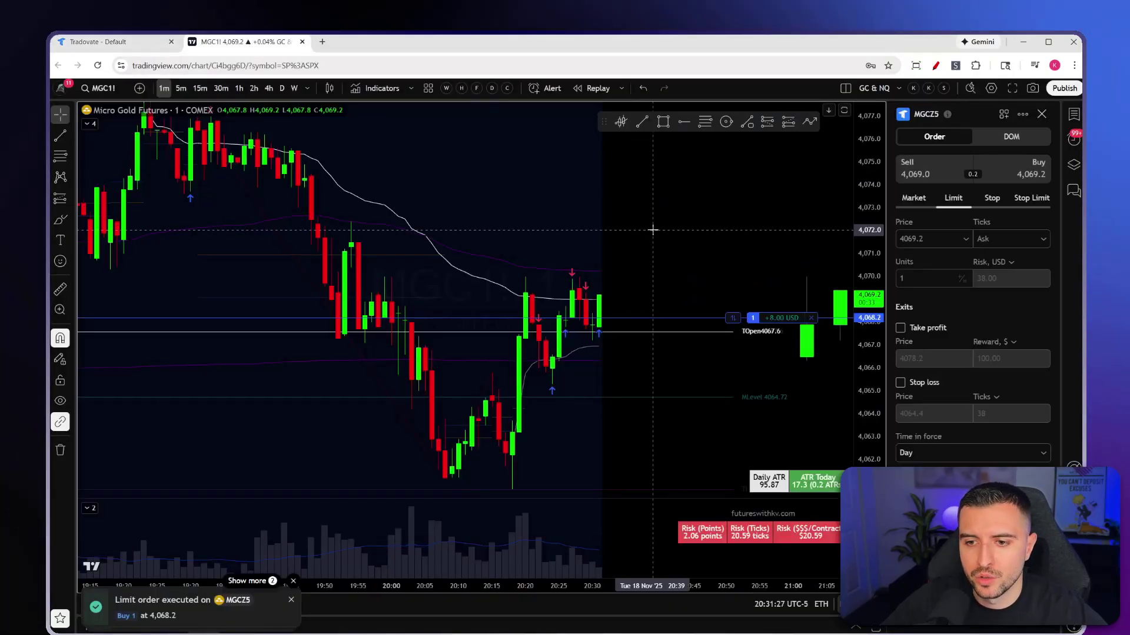
Place a sell limit order for 1 MGCZ5 at 4,072.0 from the TradingView chart, and move it to 4,074.0 on the Tradovate chart
right_click(473, 230)
click(560, 332)
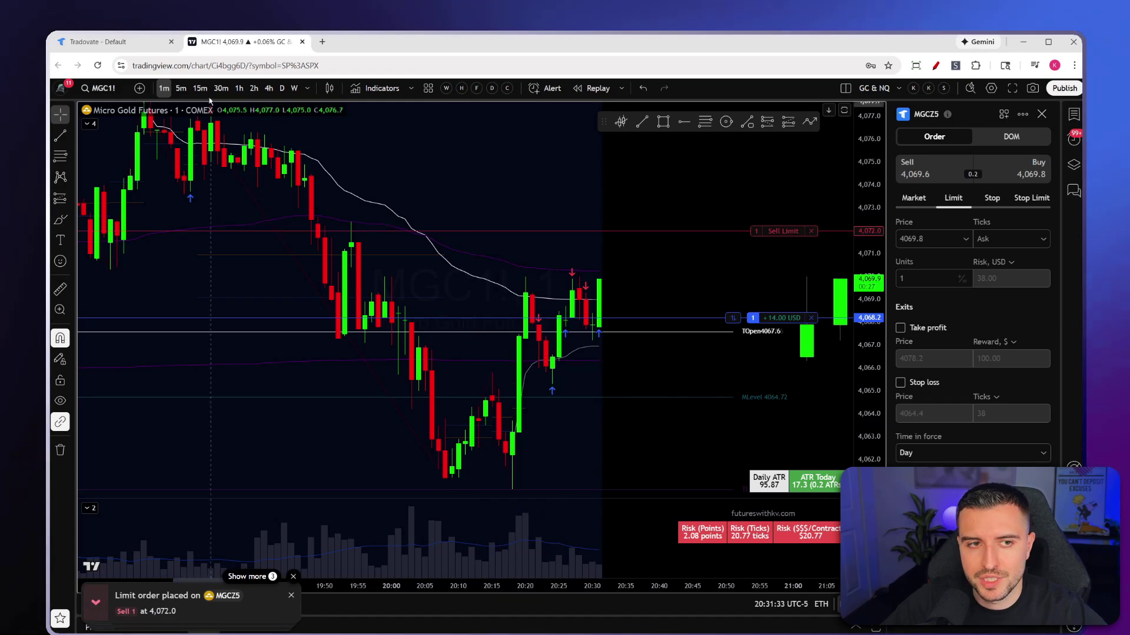
click(98, 41)
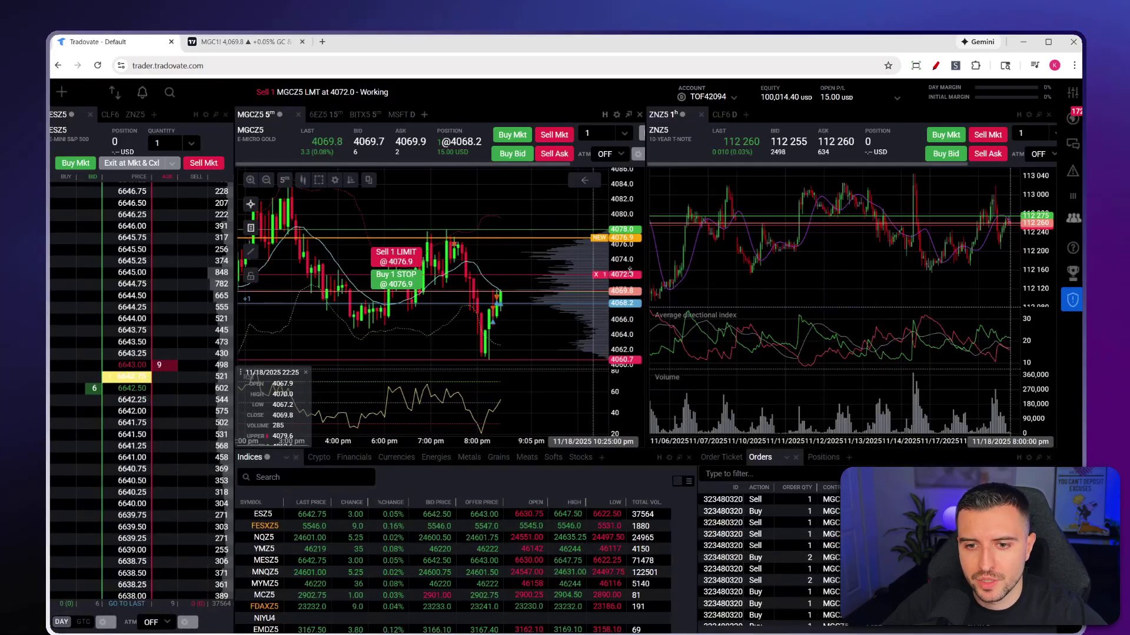
scroll(627, 274, up, 2)
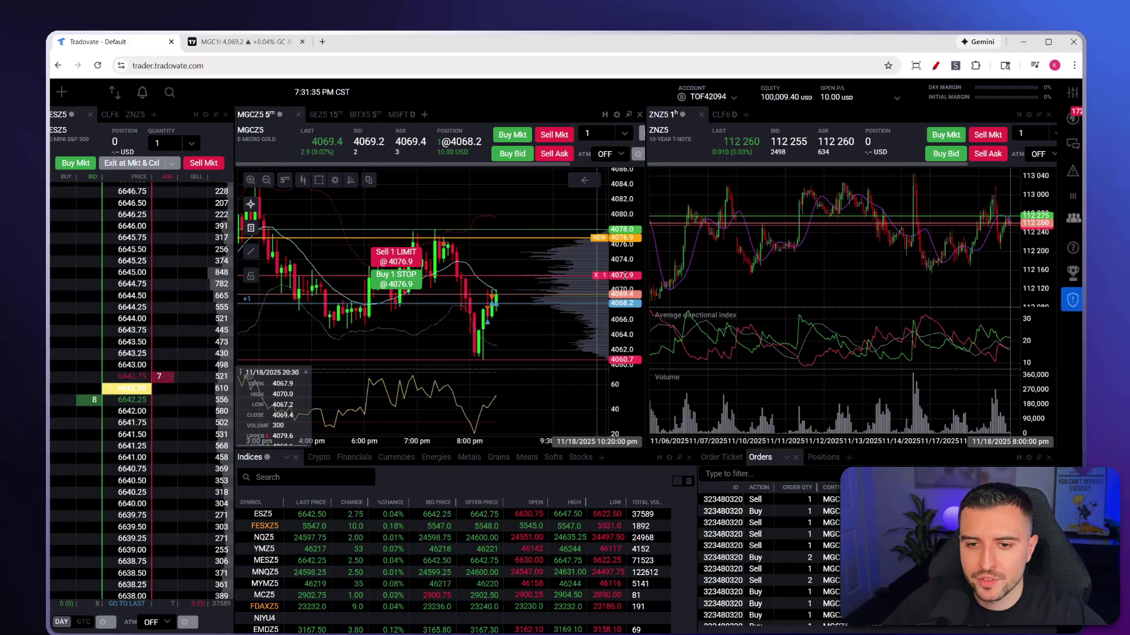
drag(625, 275, 625, 259)
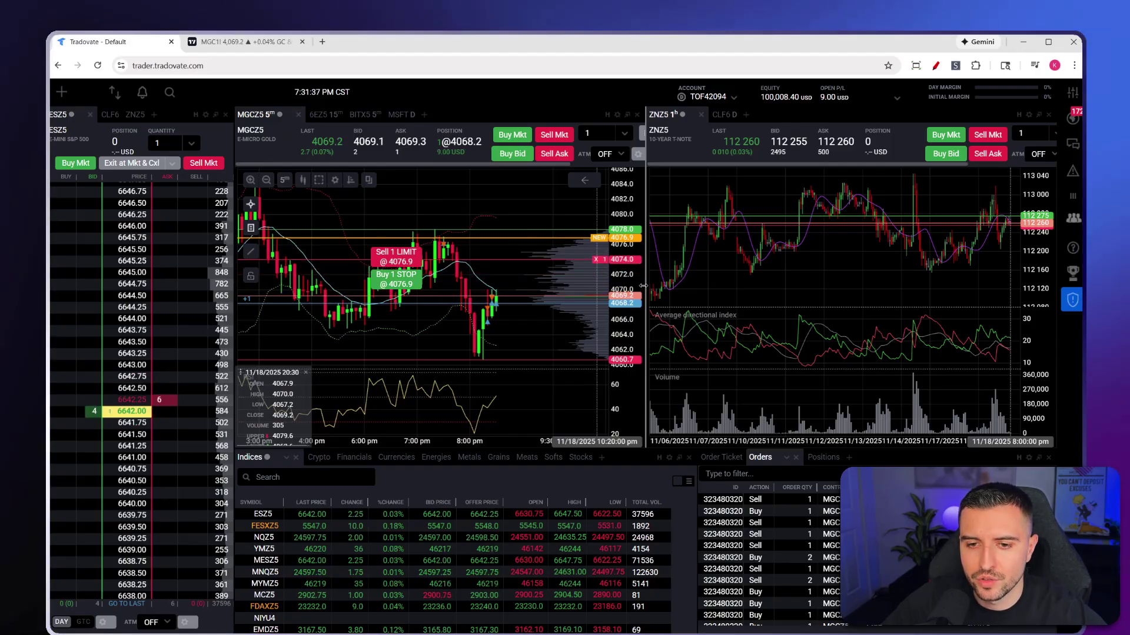
click(259, 45)
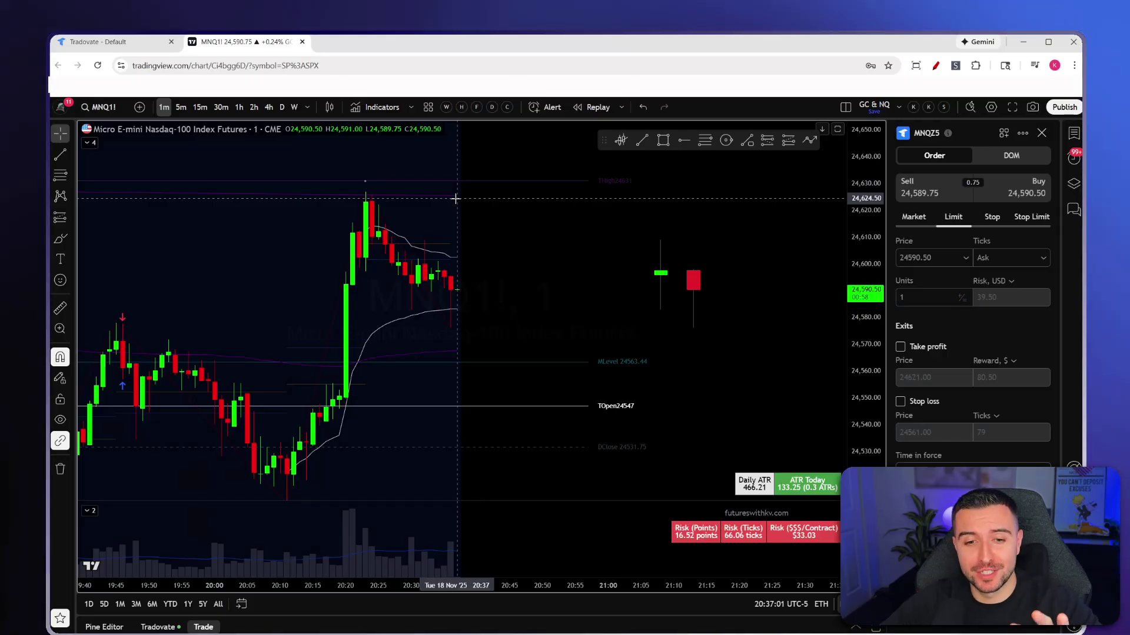
Draw a long position on the MNQ1! chart with entry at 24,569.50, target at 24,626.00 and stop at 24,546.75
drag(515, 253, 531, 259)
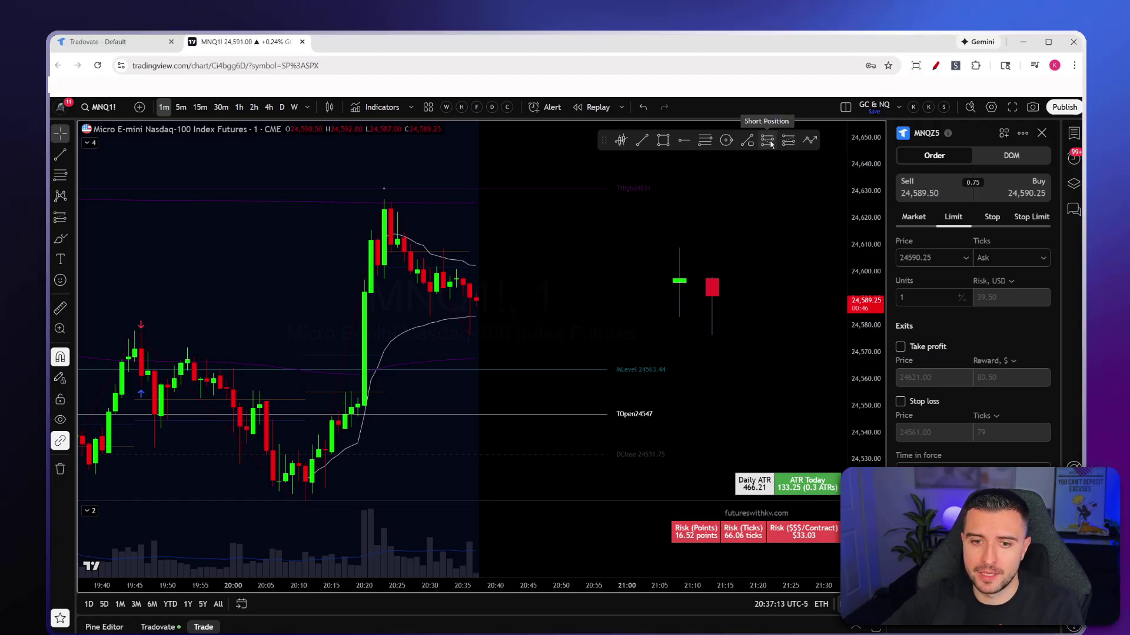
click(784, 143)
click(517, 349)
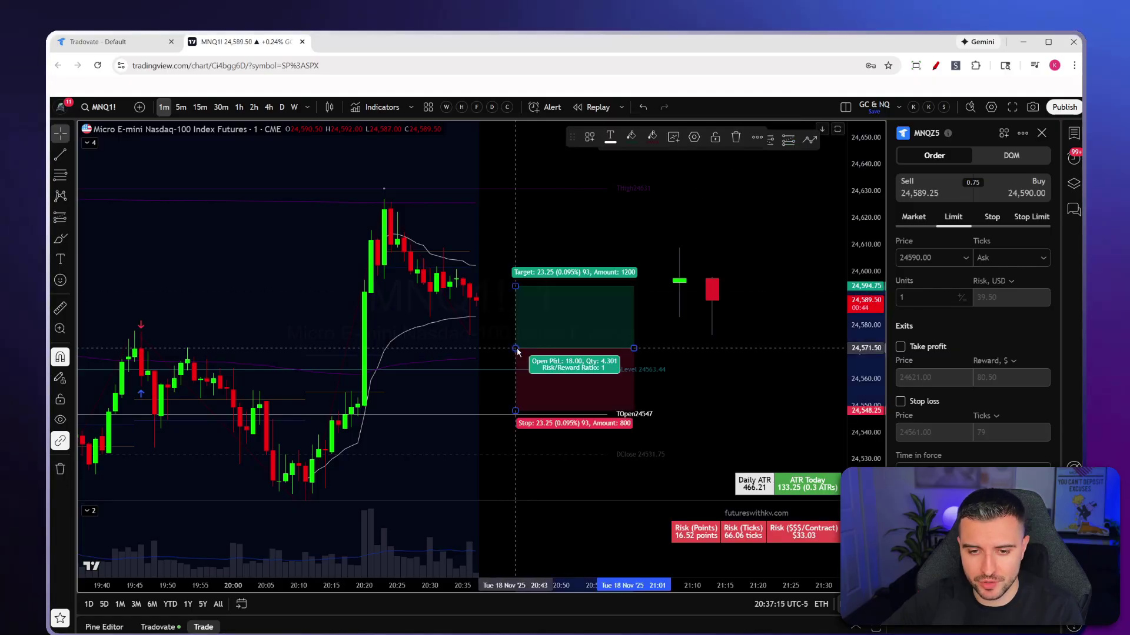
drag(517, 348, 484, 355)
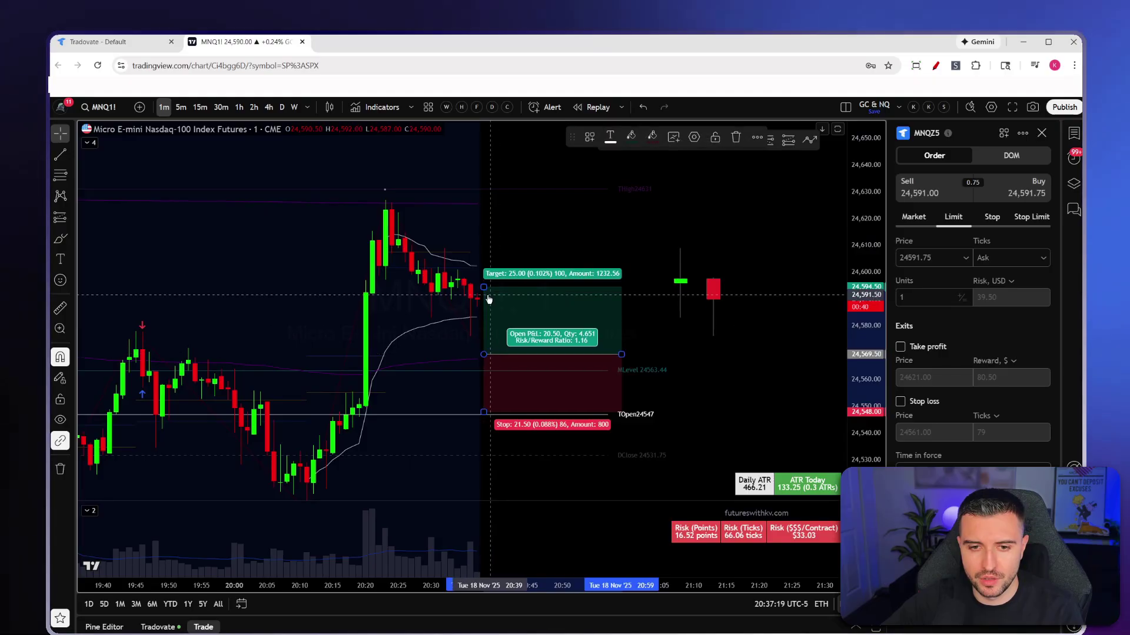
drag(484, 291, 484, 203)
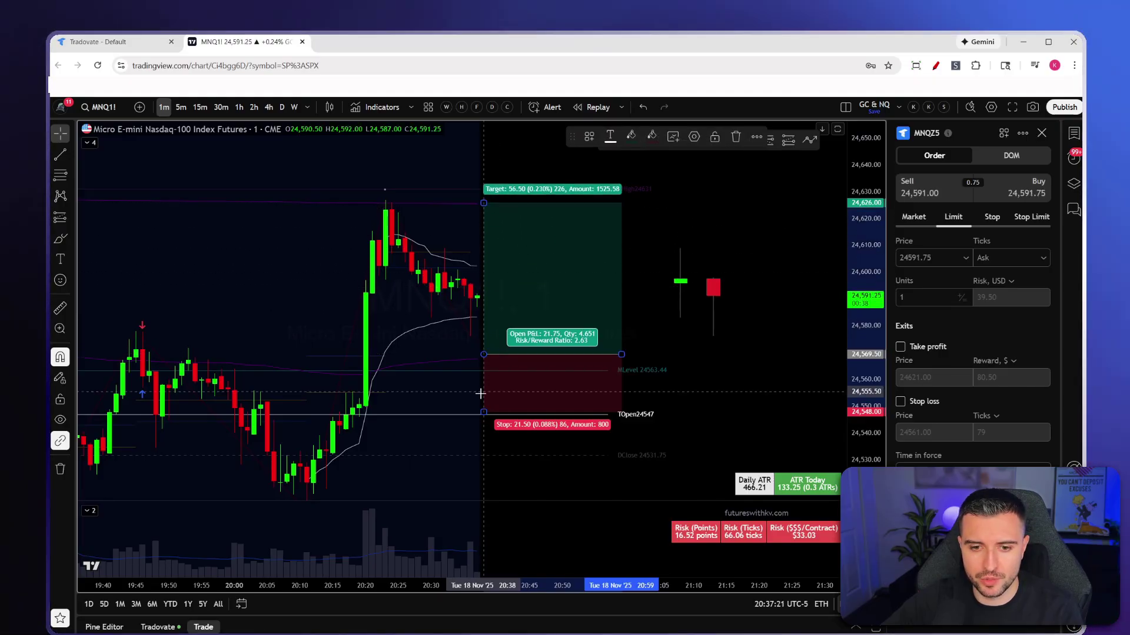
drag(484, 412, 484, 415)
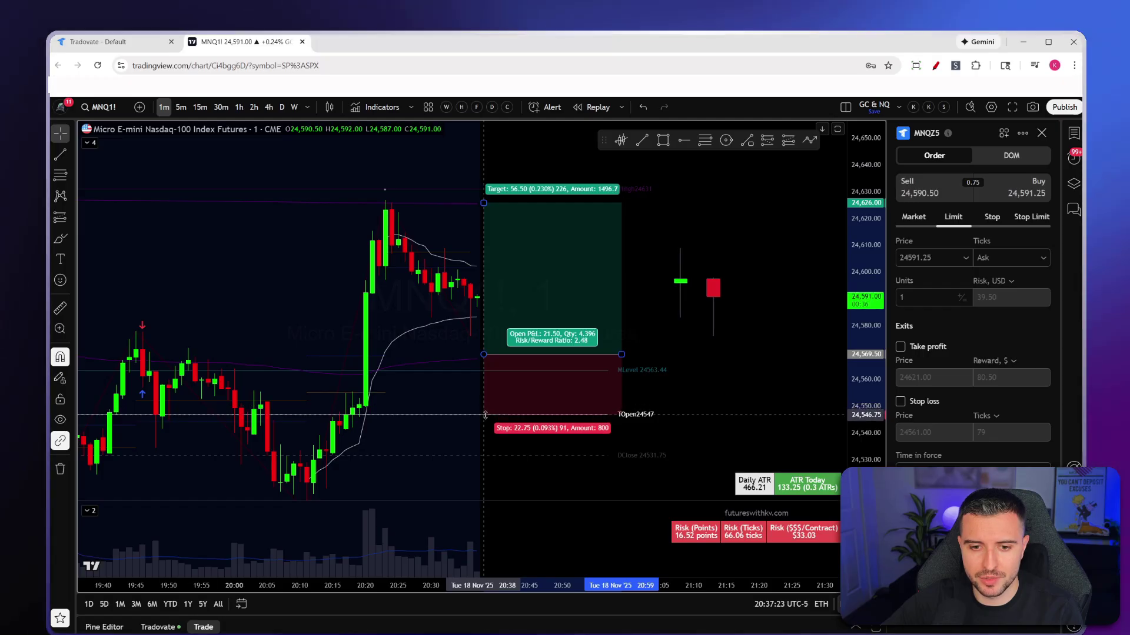
click(676, 373)
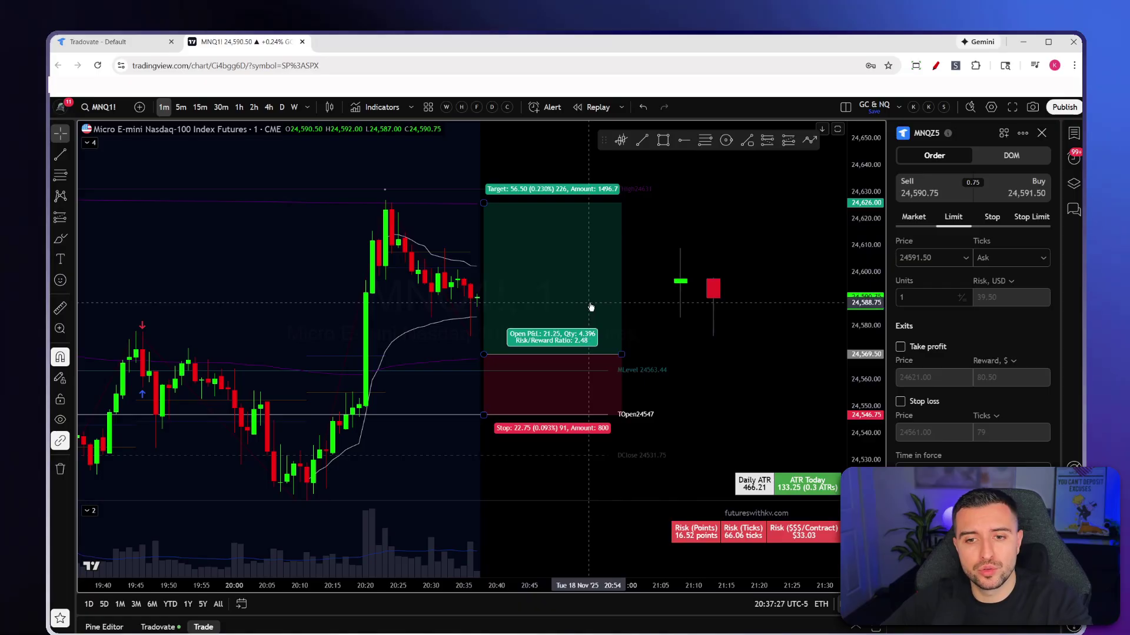
Create and send a 4-unit bracketed buy limit order at 24,569.50 from the long position drawing, and cancel it on the chart
right_click(582, 265)
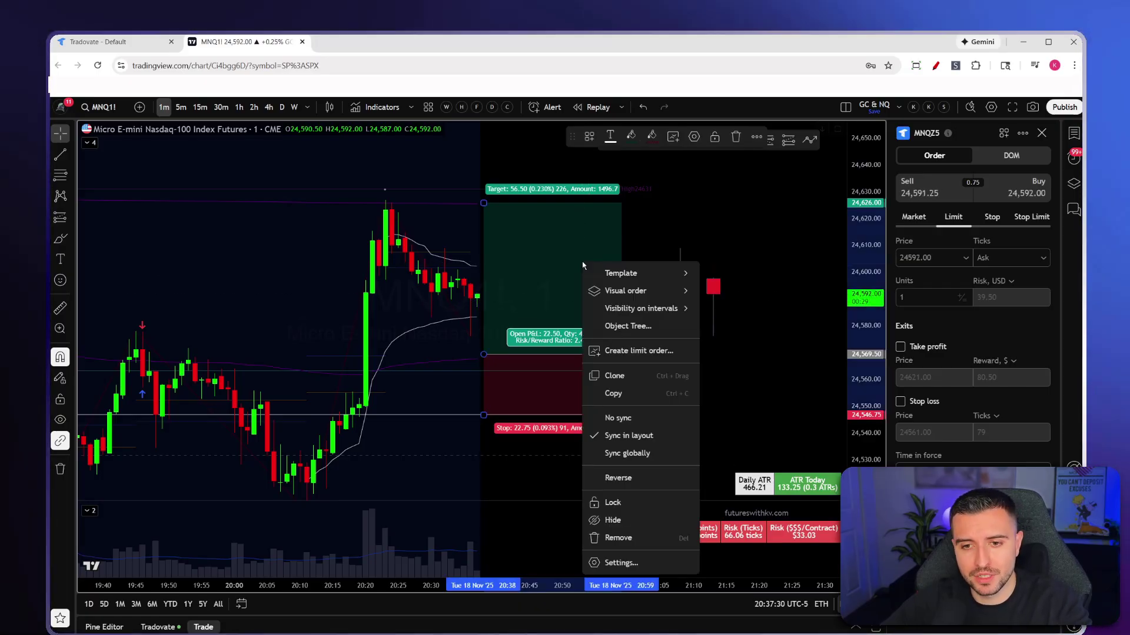
click(643, 352)
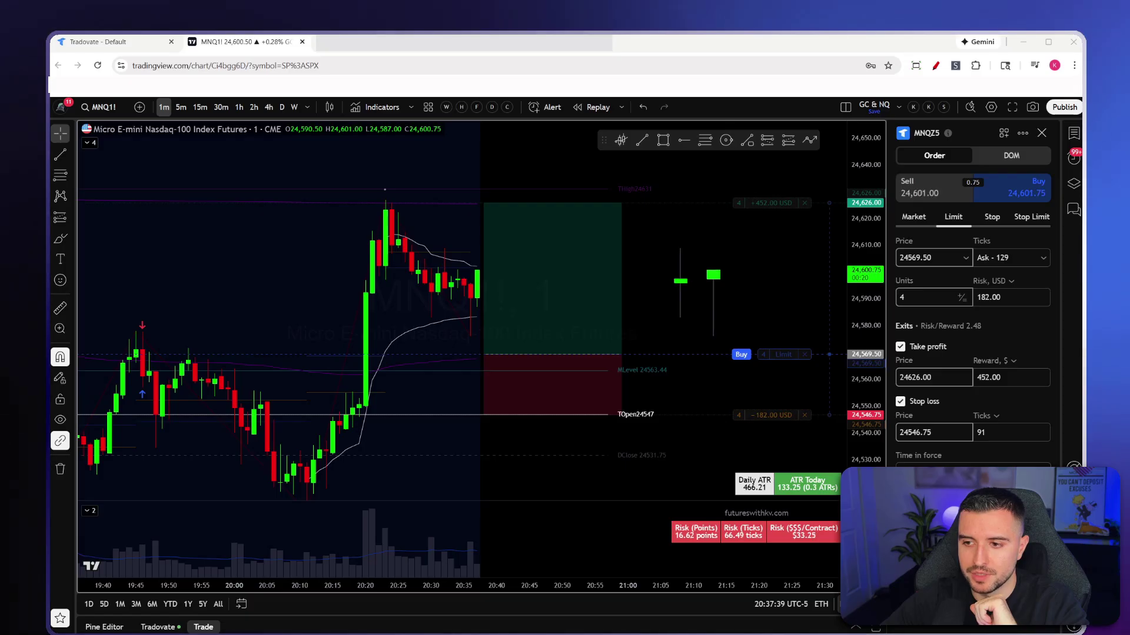
click(741, 355)
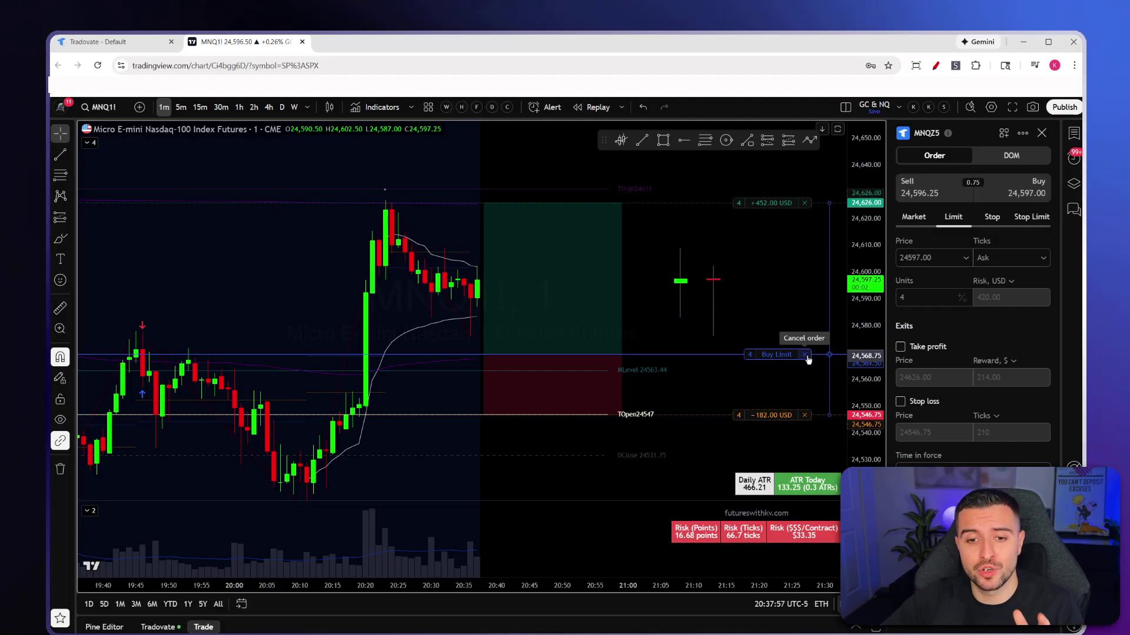
mouse_move(546, 293)
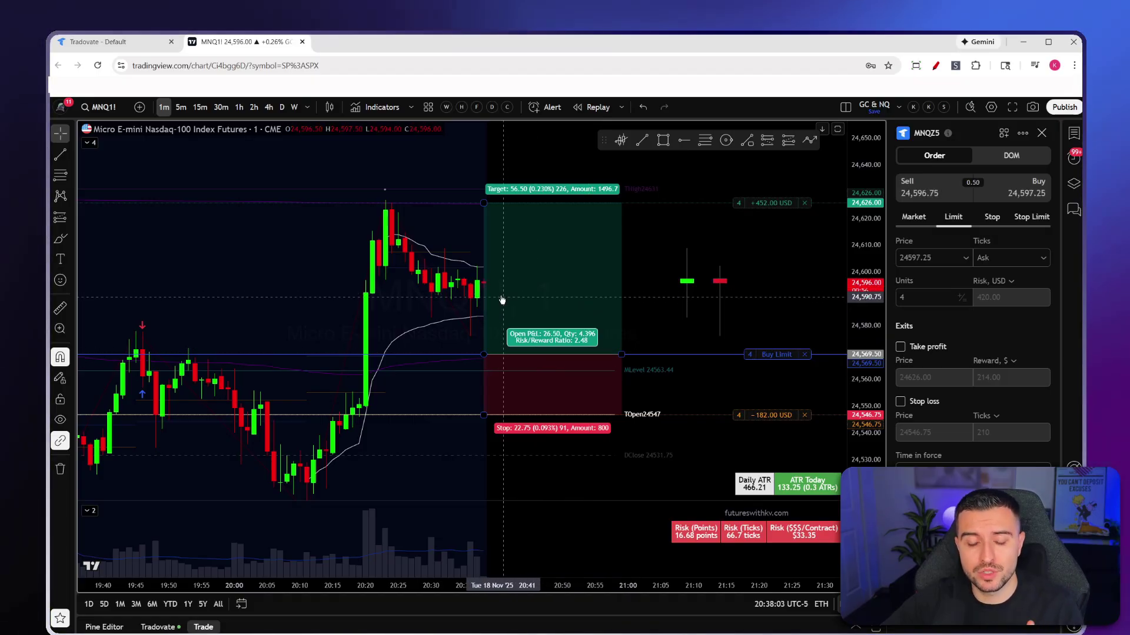
click(804, 354)
Move the long position drawing's entry to 24,598.75 and its stop to 24,581.00
mouse_move(535, 365)
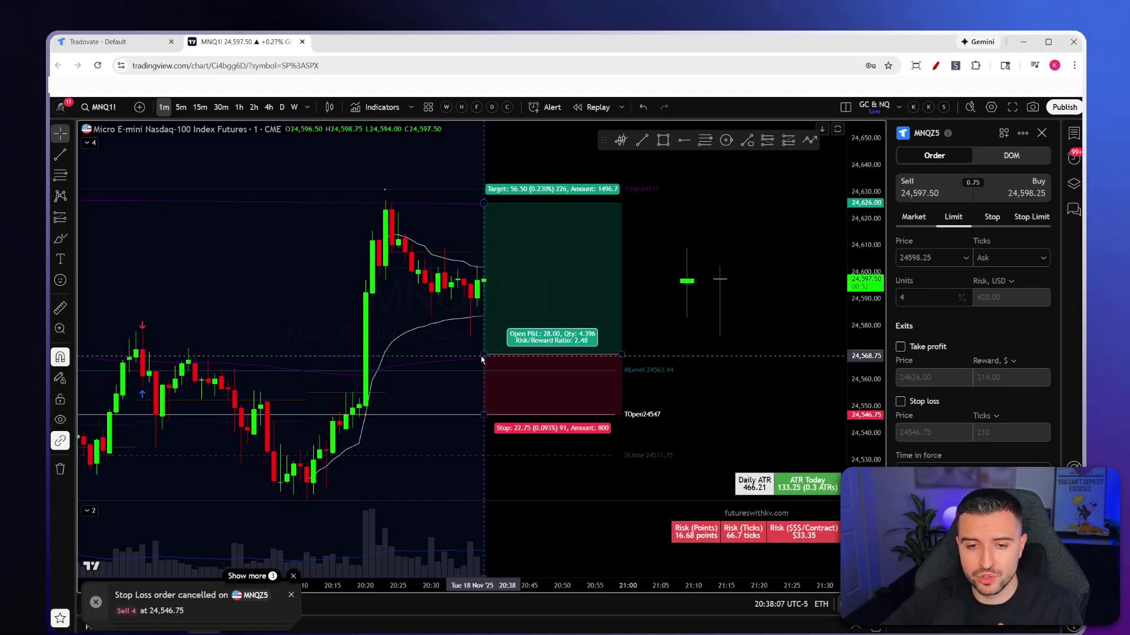
drag(484, 356, 497, 277)
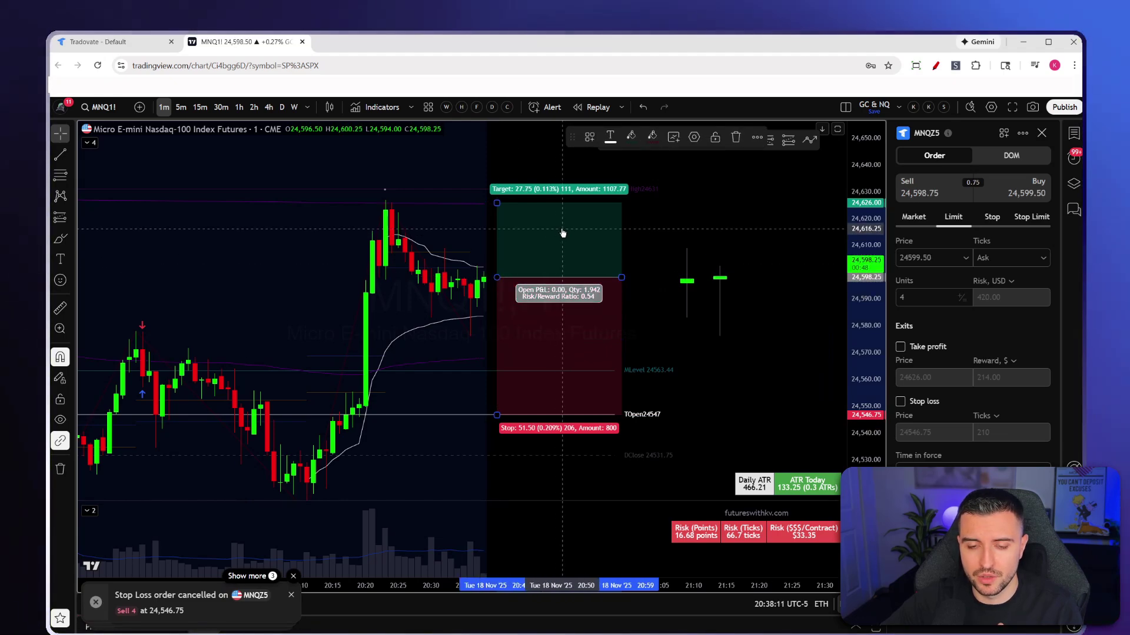
drag(497, 277, 492, 271)
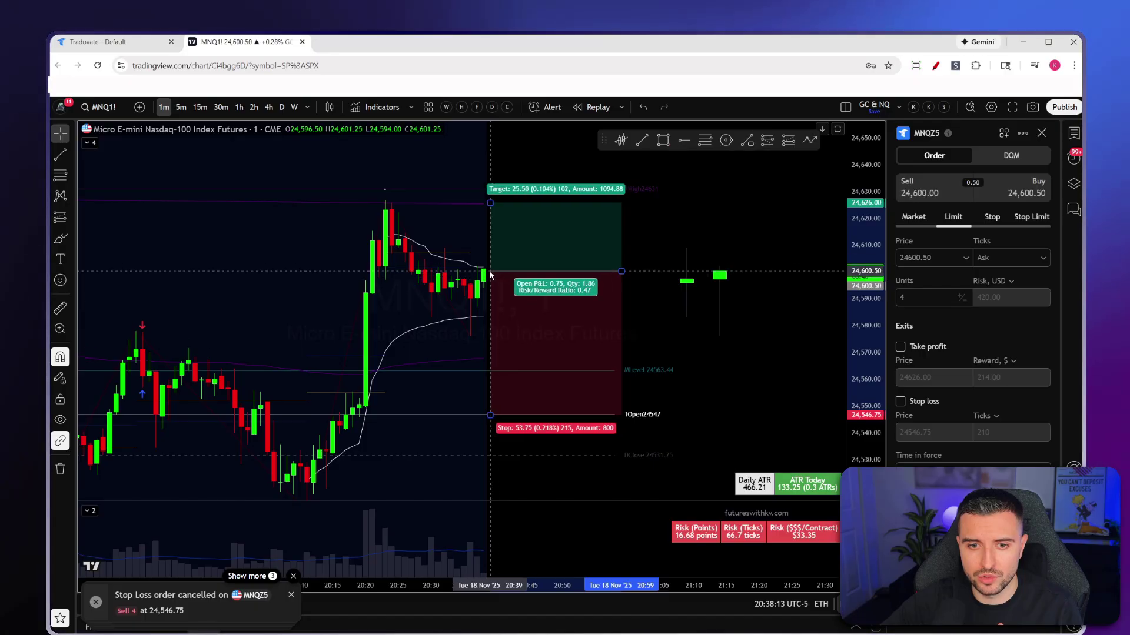
drag(500, 411, 492, 323)
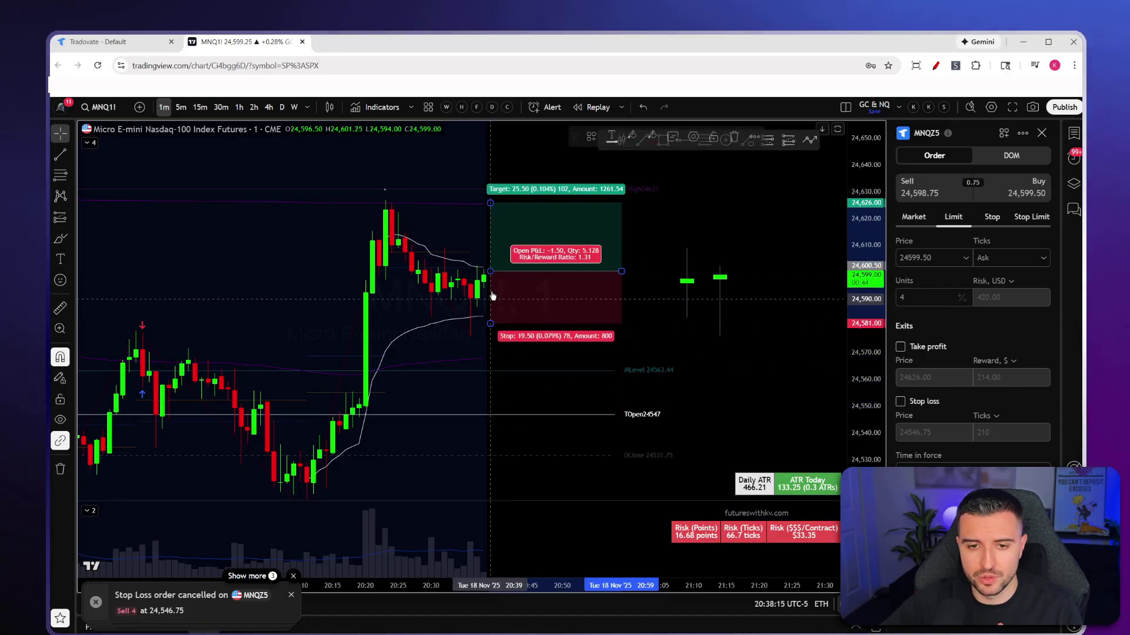
drag(491, 271, 490, 280)
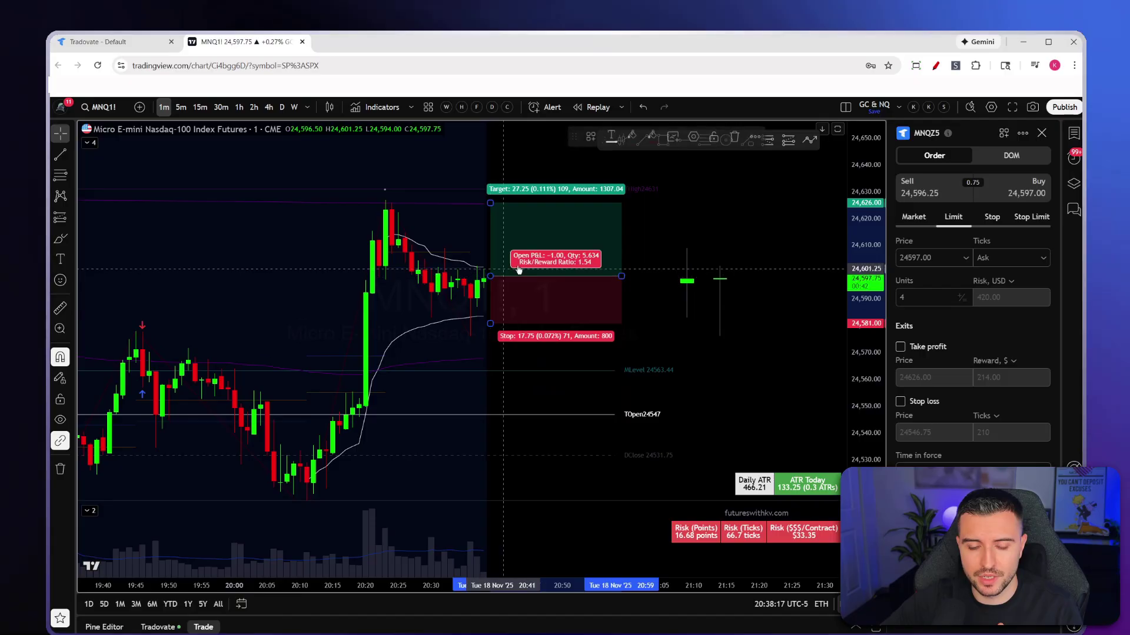
Create and send a 5-unit buy limit order from the long position drawing, with take profit at 24,626.00 and stop loss at 24,581.00
right_click(547, 235)
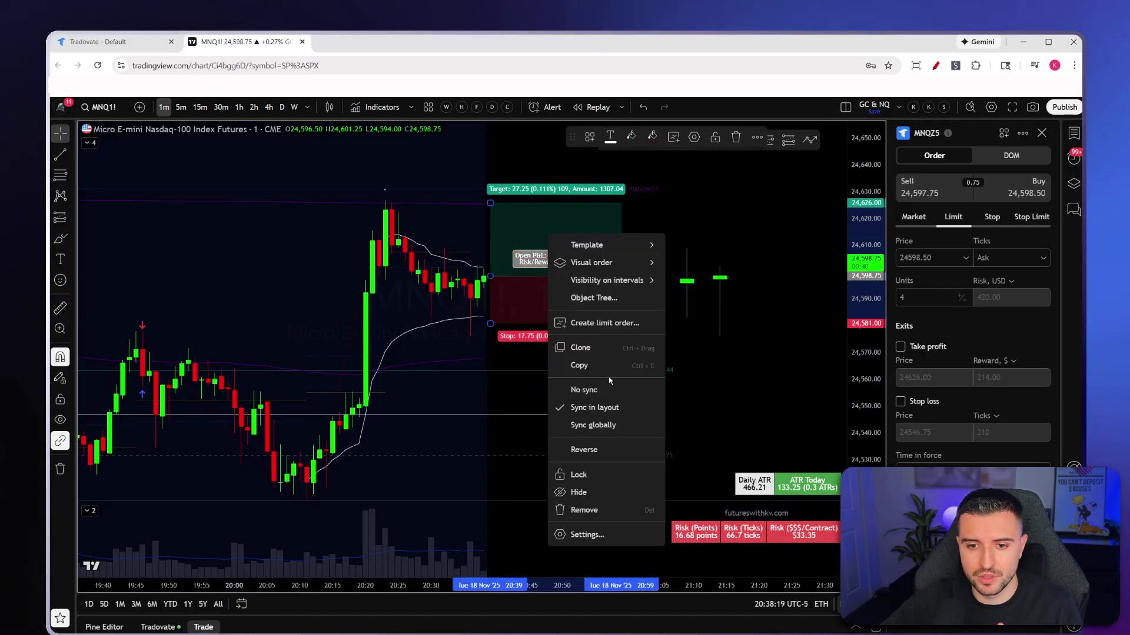
click(618, 324)
click(741, 275)
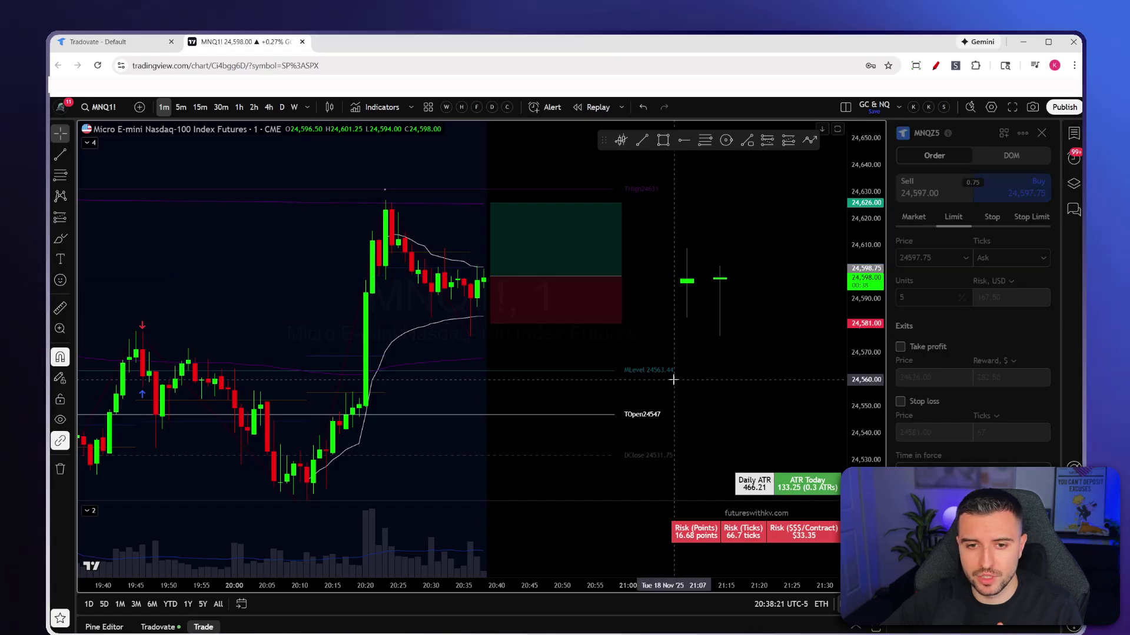